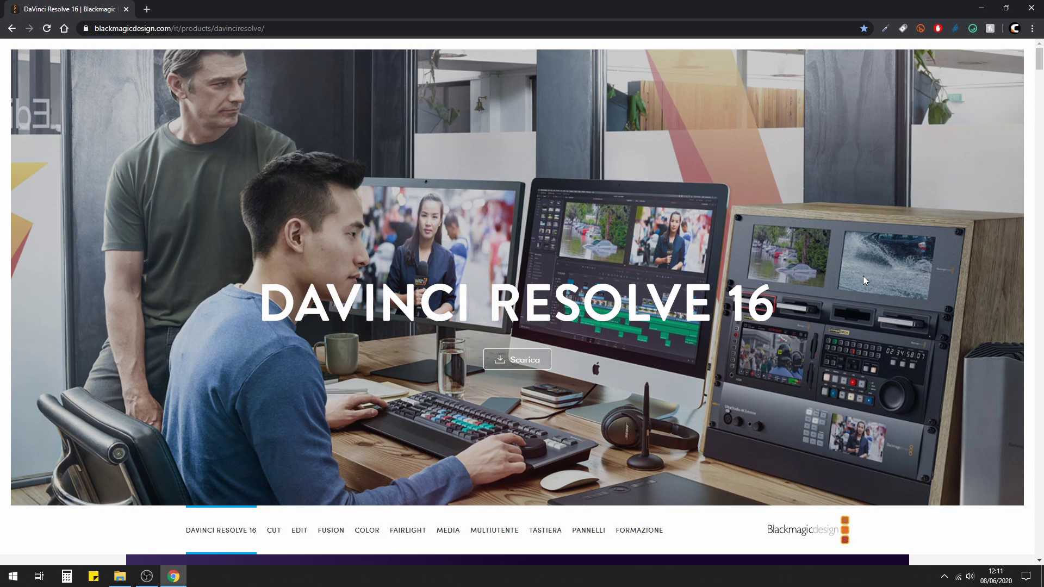
# Review the DaVinci Resolve 16 download options on the Scarica page, then close Chrome
pyautogui.click(517, 359)
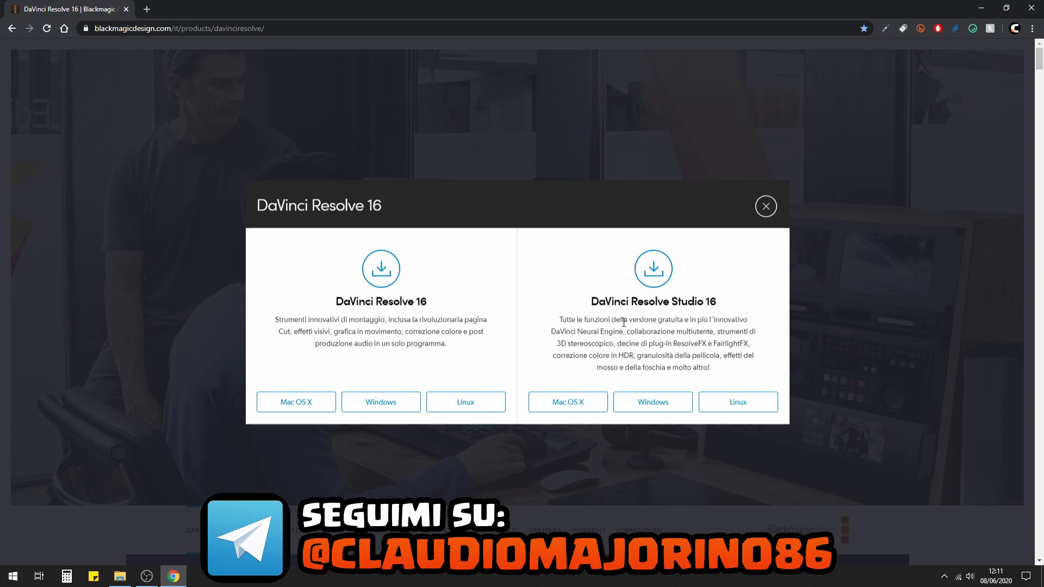
pyautogui.click(766, 206)
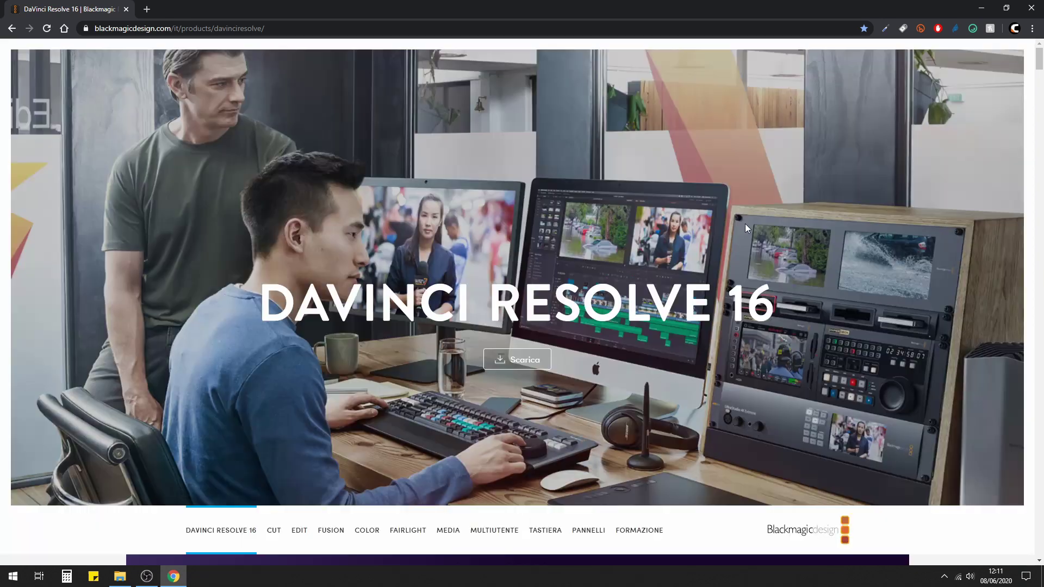
pyautogui.click(1035, 8)
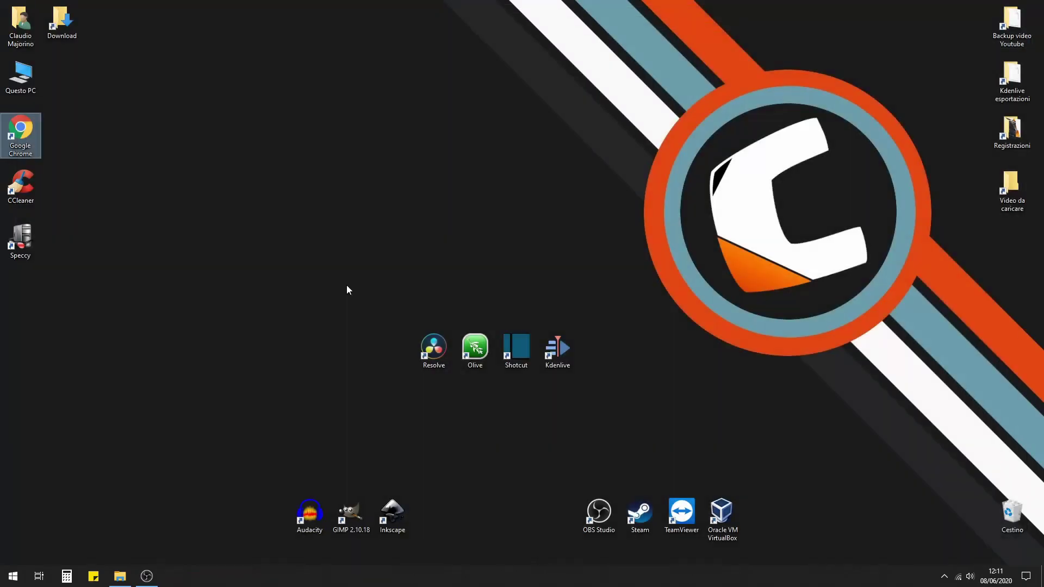
# Launch DaVinci Resolve 16 and create a new empty project named 'prova'
pyautogui.click(420, 345)
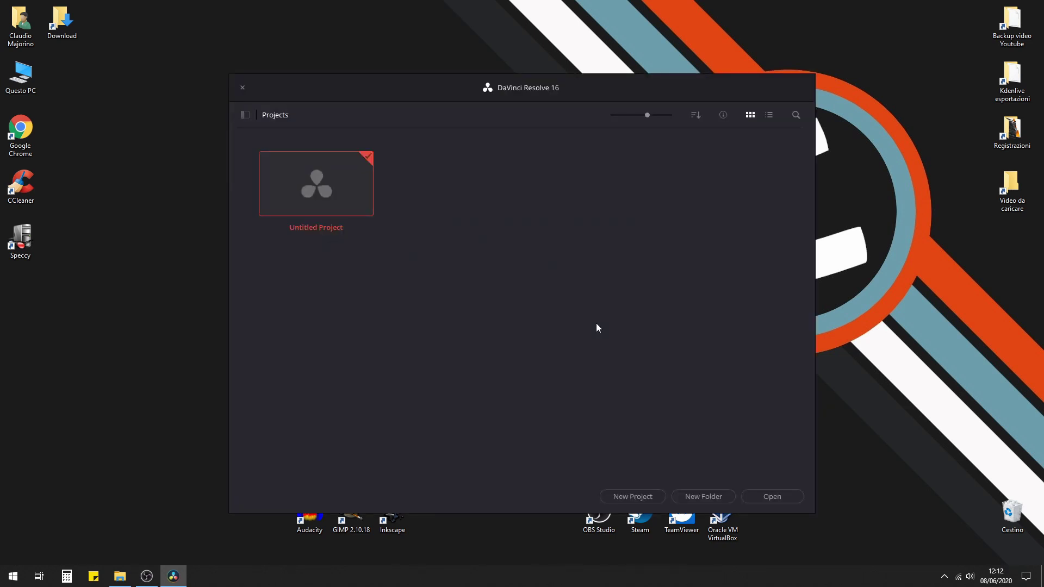
pyautogui.click(633, 497)
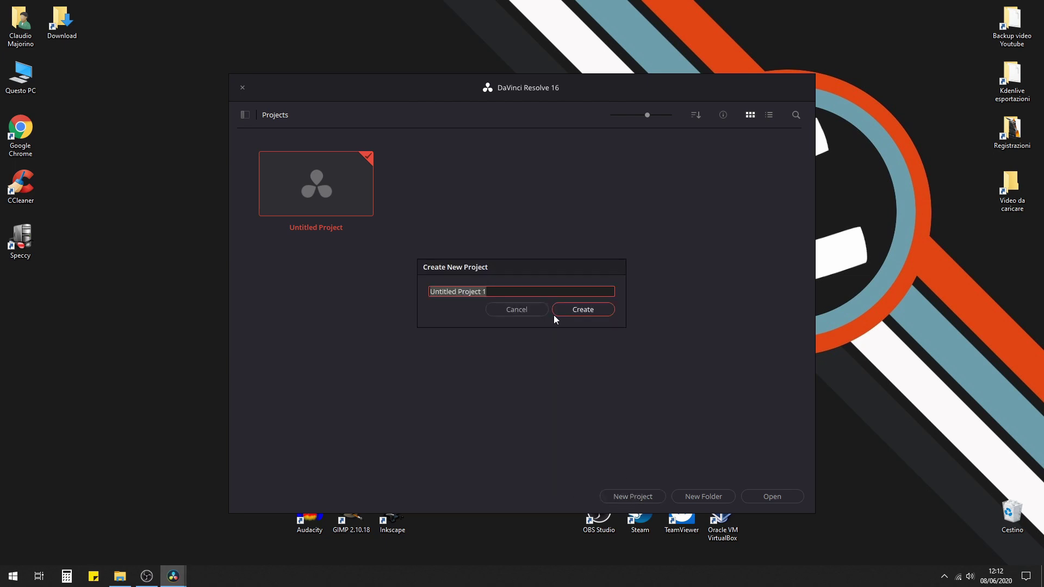
pyautogui.write('prova')
pyautogui.click(554, 314)
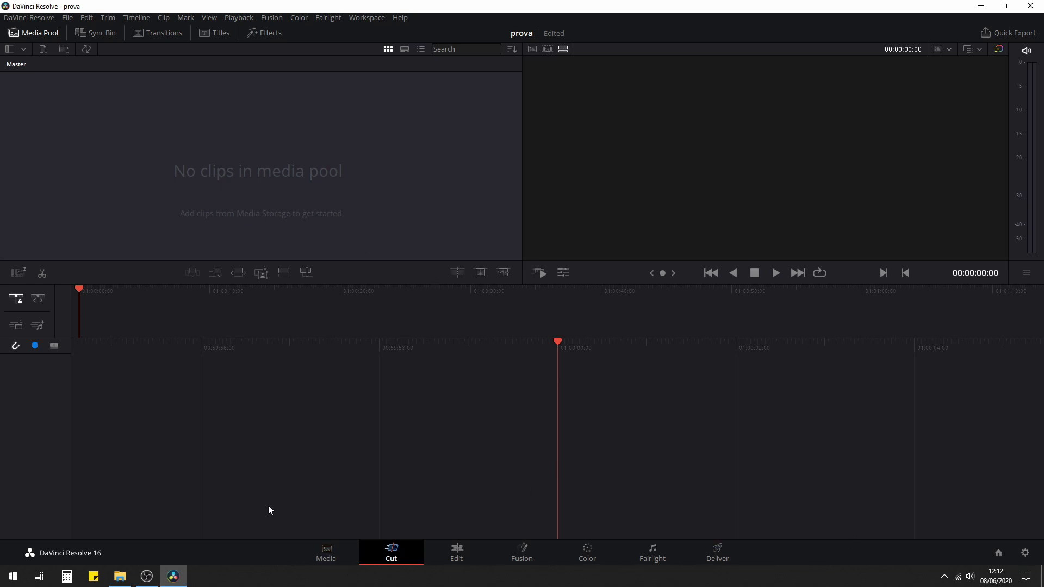
# Import the screen recording from the Registrazioni folder and match the project frame rate to it
pyautogui.click(325, 551)
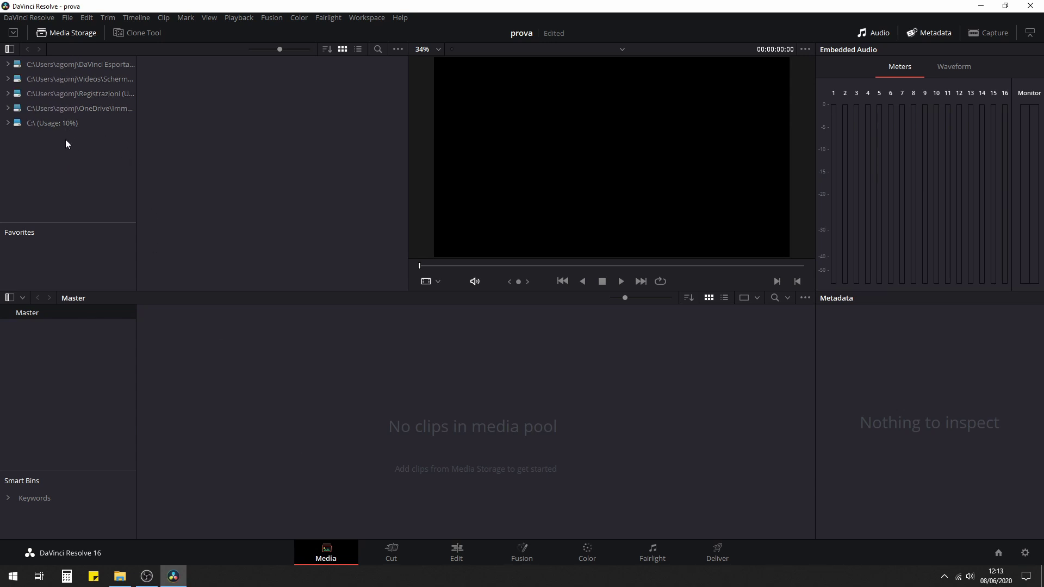
pyautogui.click(78, 93)
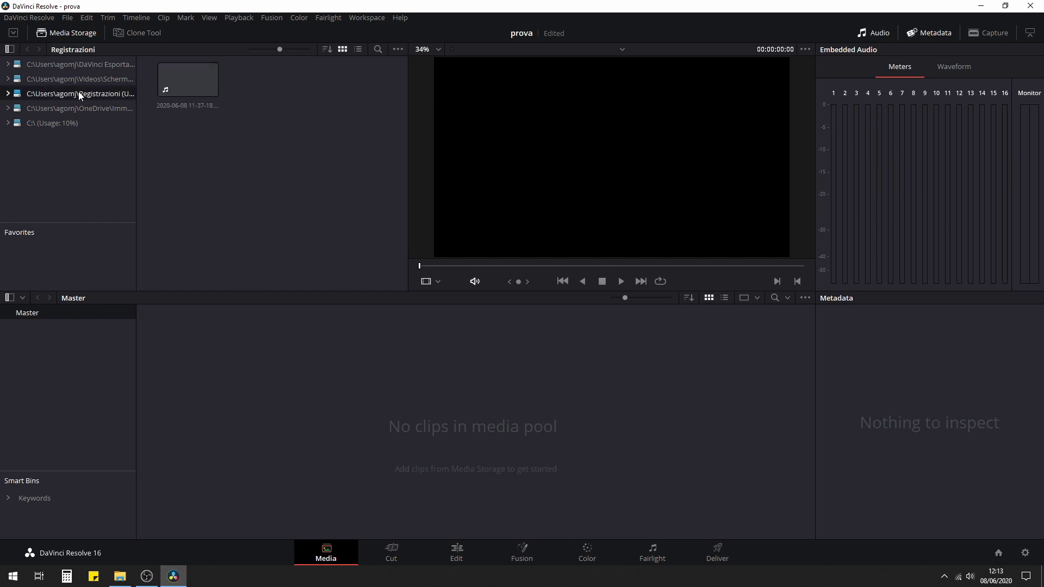
pyautogui.click(214, 98)
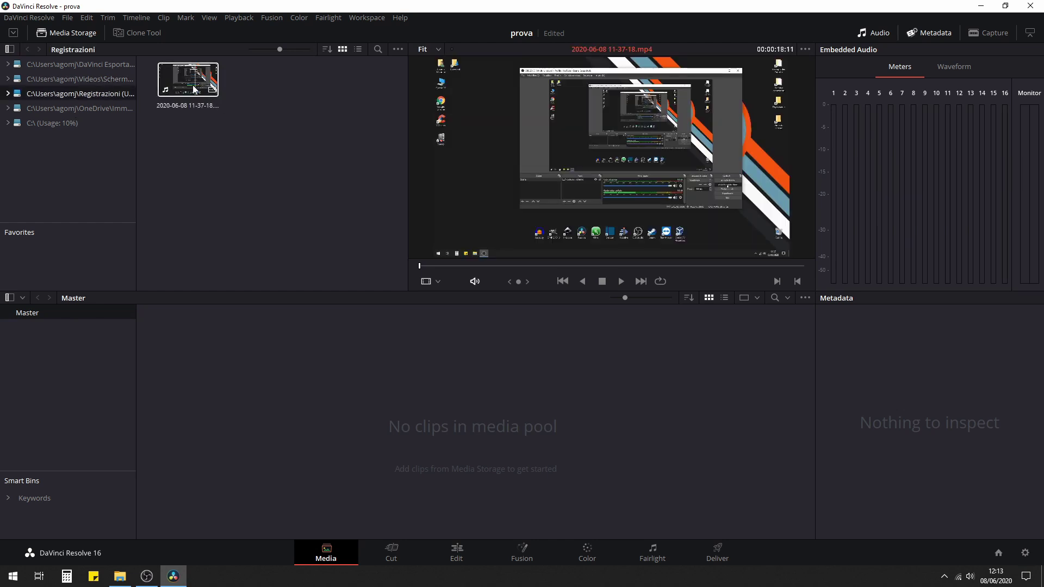
pyautogui.moveTo(194, 89); pyautogui.dragTo(249, 398)
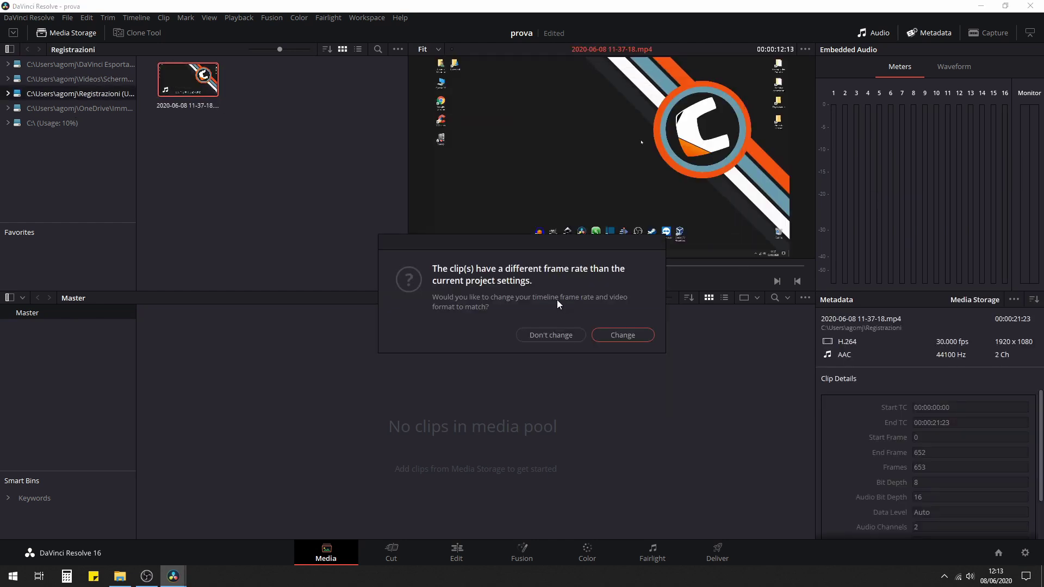
pyautogui.click(613, 337)
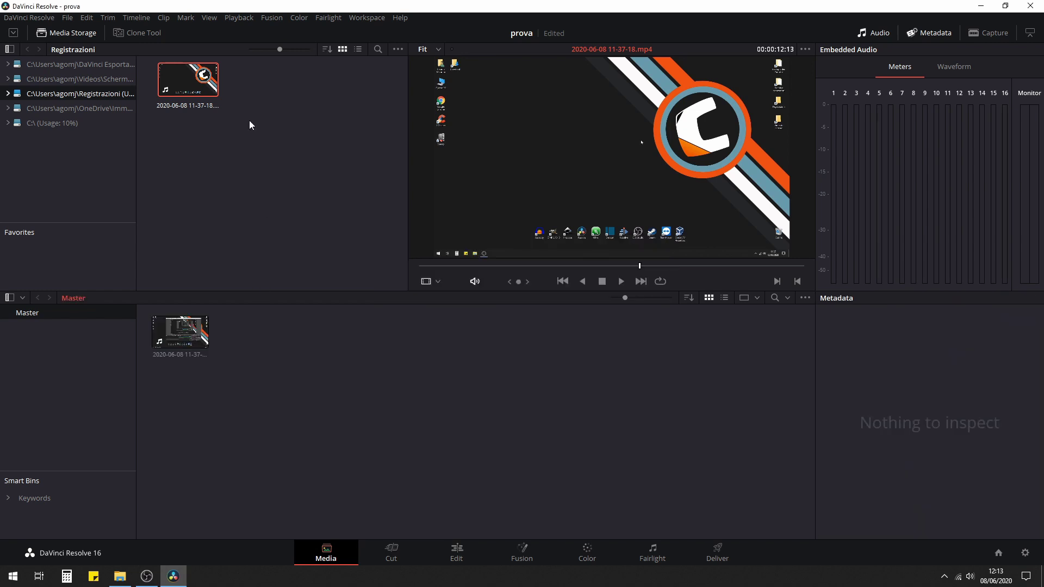
# Add telegram.mp3, the Telegram graphic, chitarra.mp3 and schermata finale.png to the media pool
pyautogui.click(77, 80)
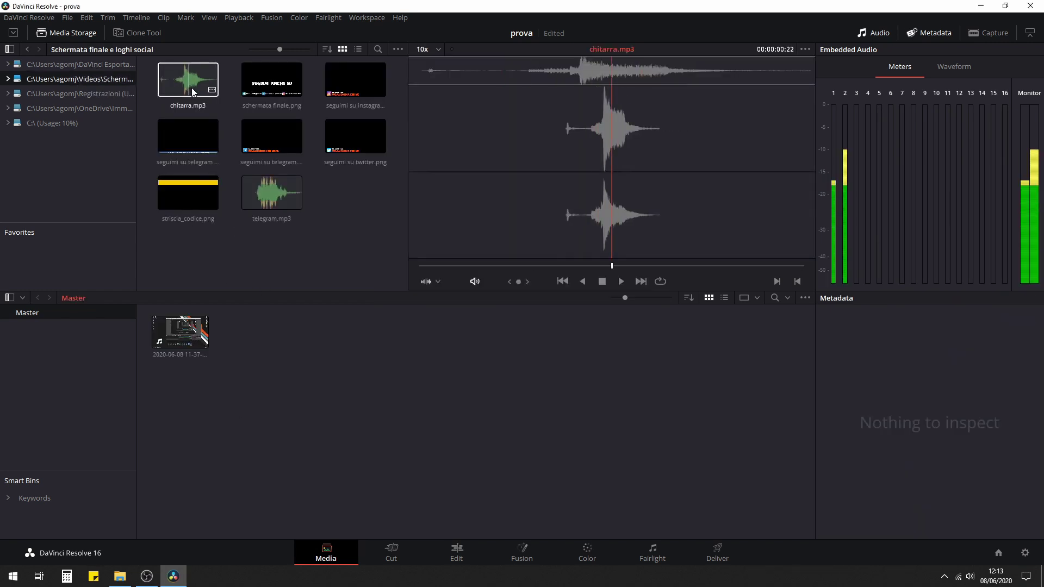
pyautogui.moveTo(272, 215)
pyautogui.mouseDown()
pyautogui.moveTo(273, 324)
pyautogui.moveTo(256, 315)
pyautogui.mouseUp()
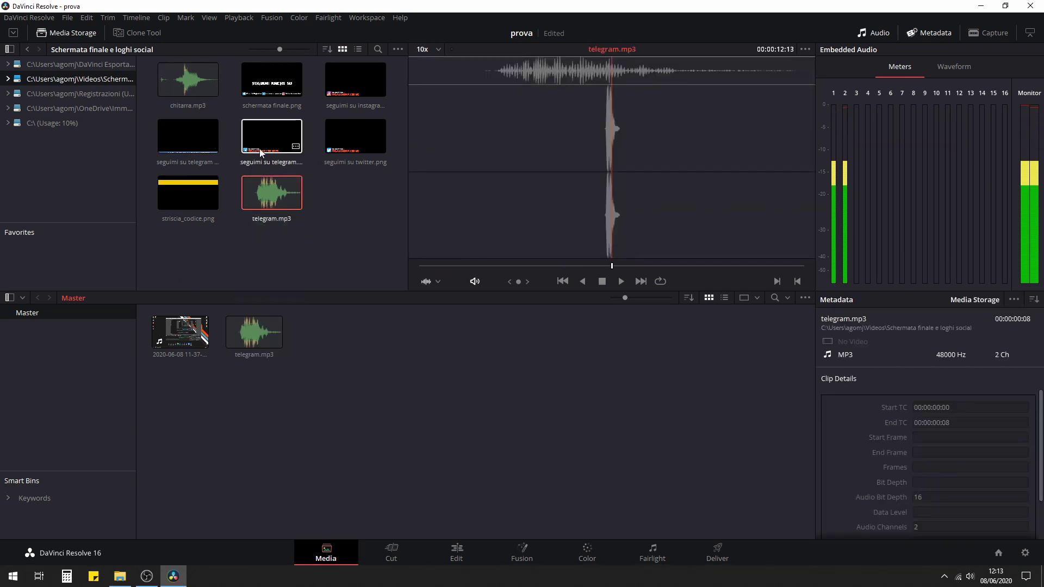
pyautogui.moveTo(272, 136); pyautogui.dragTo(321, 342)
pyautogui.moveTo(187, 82); pyautogui.dragTo(406, 359)
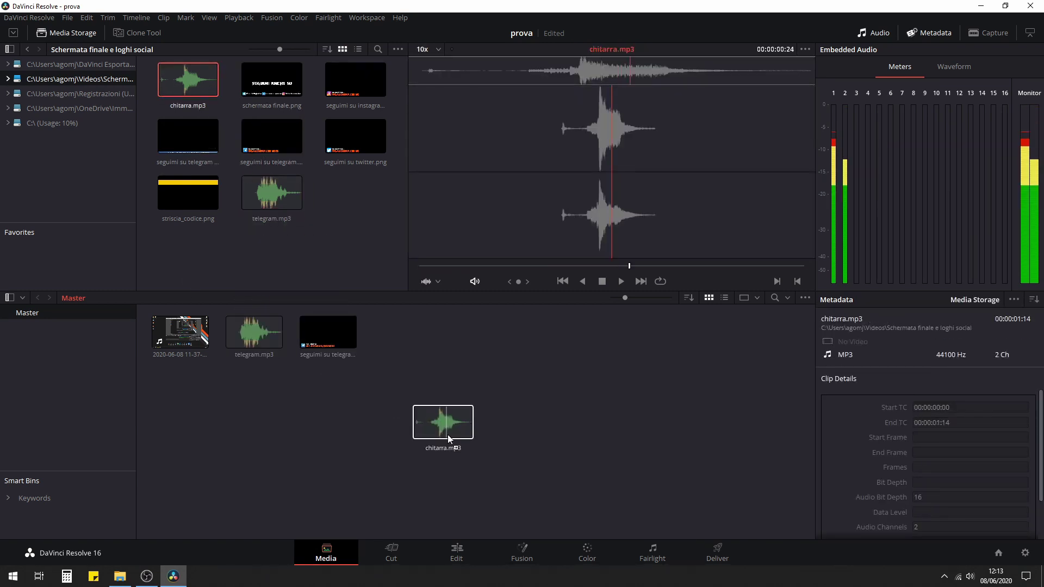
pyautogui.moveTo(272, 82); pyautogui.dragTo(437, 335)
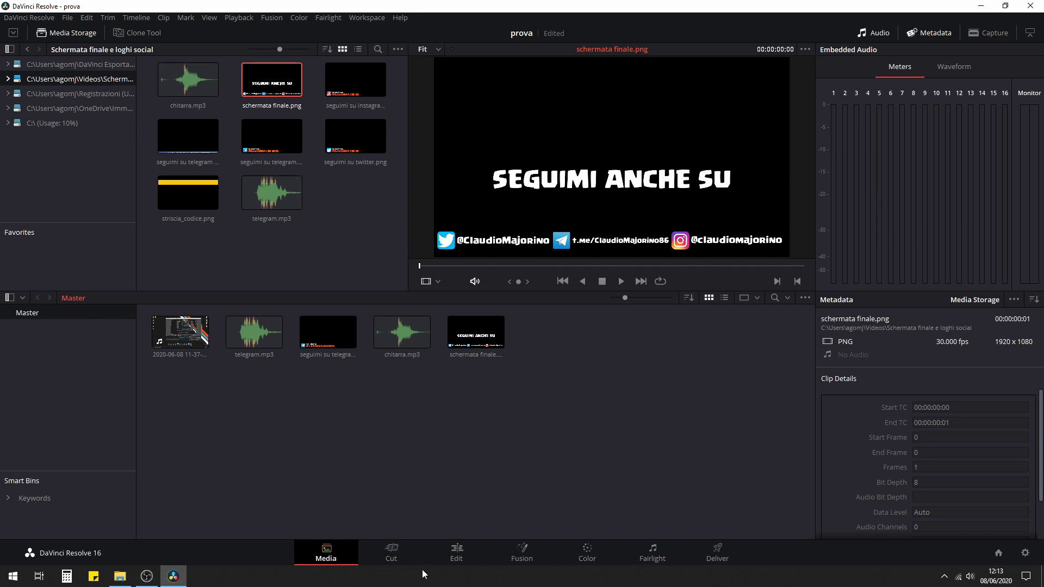
pyautogui.click(448, 560)
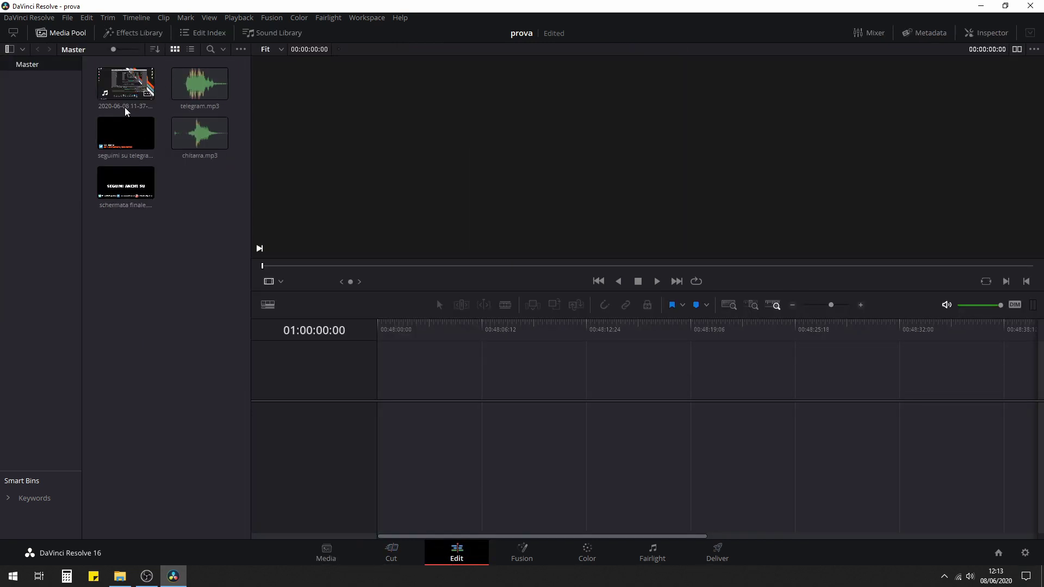
# Drop the screen recording onto a new Timeline 1 and glance at the Metadata and Mixer panels
pyautogui.moveTo(125, 108); pyautogui.dragTo(541, 424)
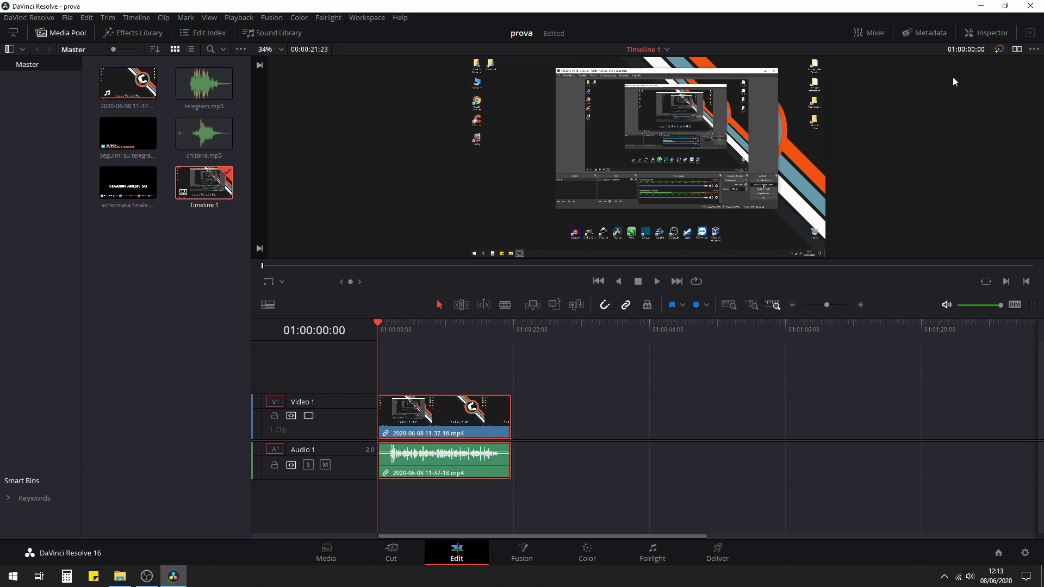
pyautogui.click(918, 35)
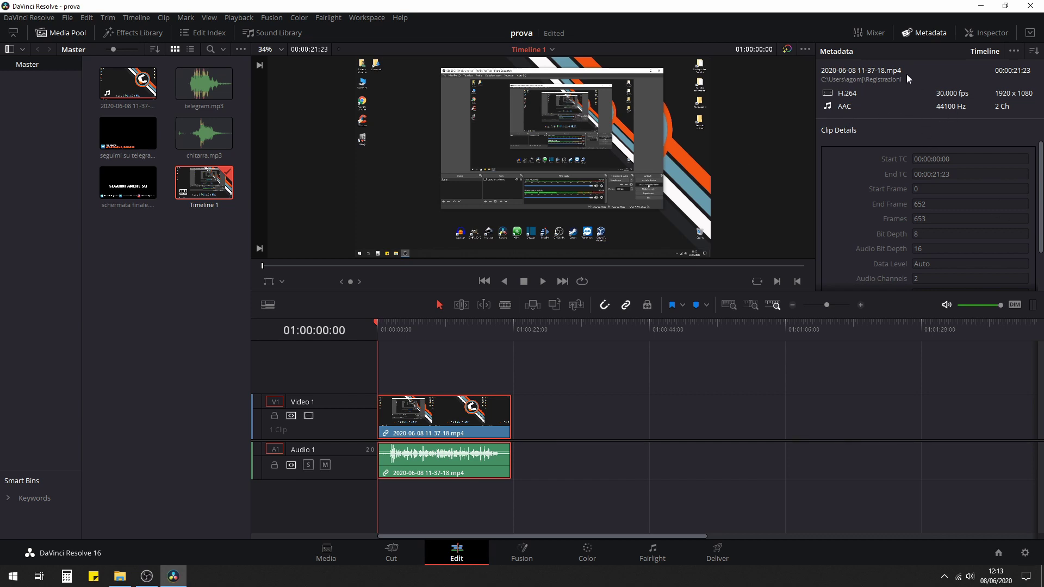
pyautogui.click(918, 34)
pyautogui.click(875, 32)
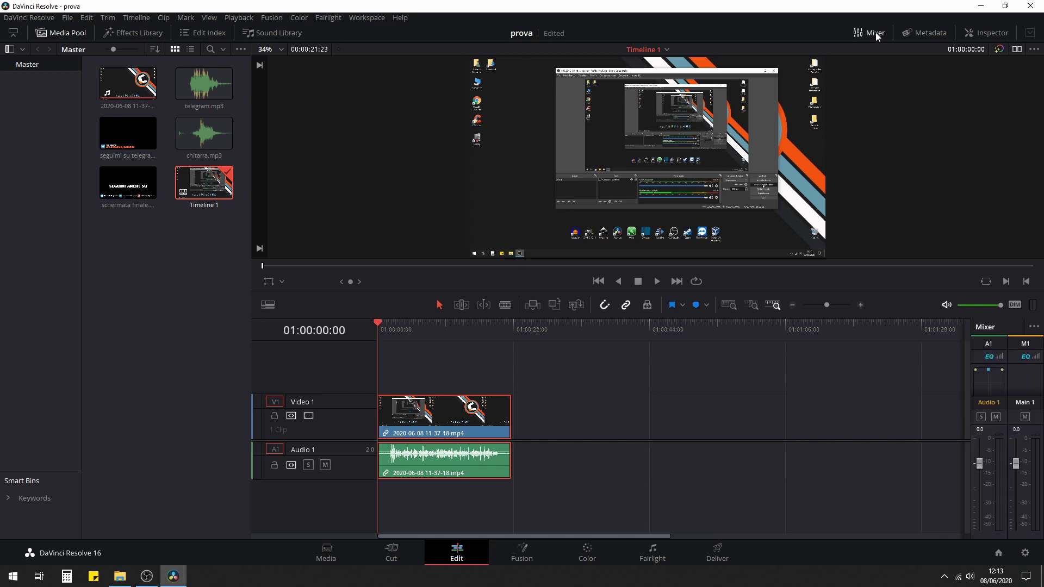
pyautogui.click(876, 32)
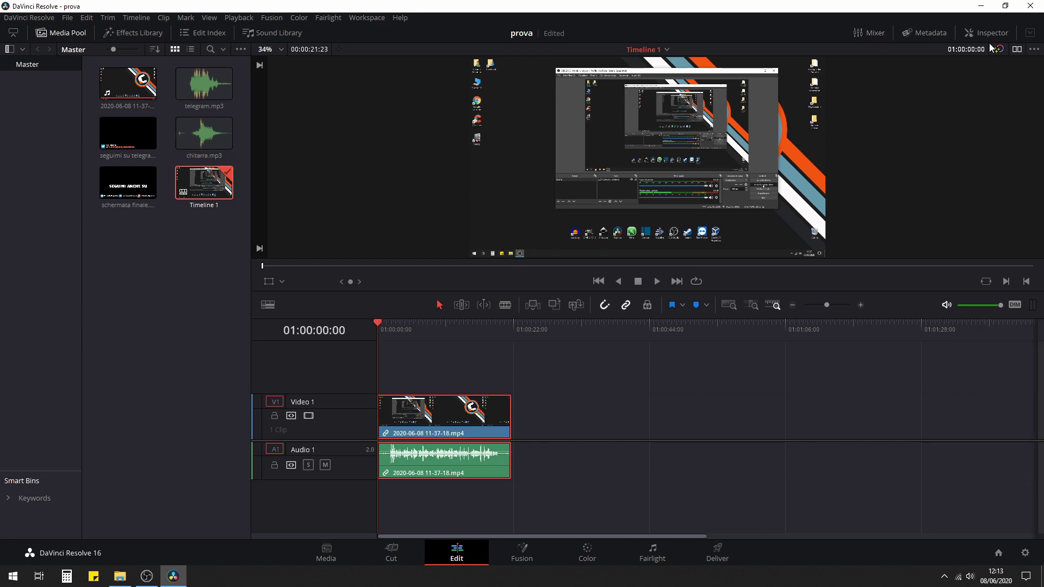
# Look over the clip's composite and transform settings in the Inspector, then close it
pyautogui.click(970, 32)
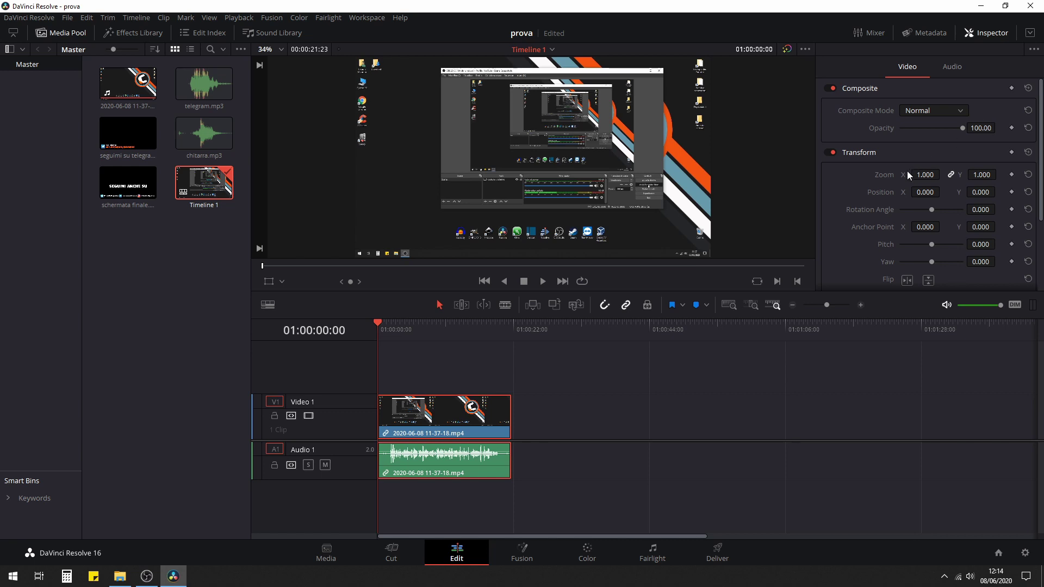
pyautogui.scroll(-1, 908, 172)
pyautogui.scroll(-2, 908, 172)
pyautogui.scroll(3, 883, 226)
pyautogui.click(980, 39)
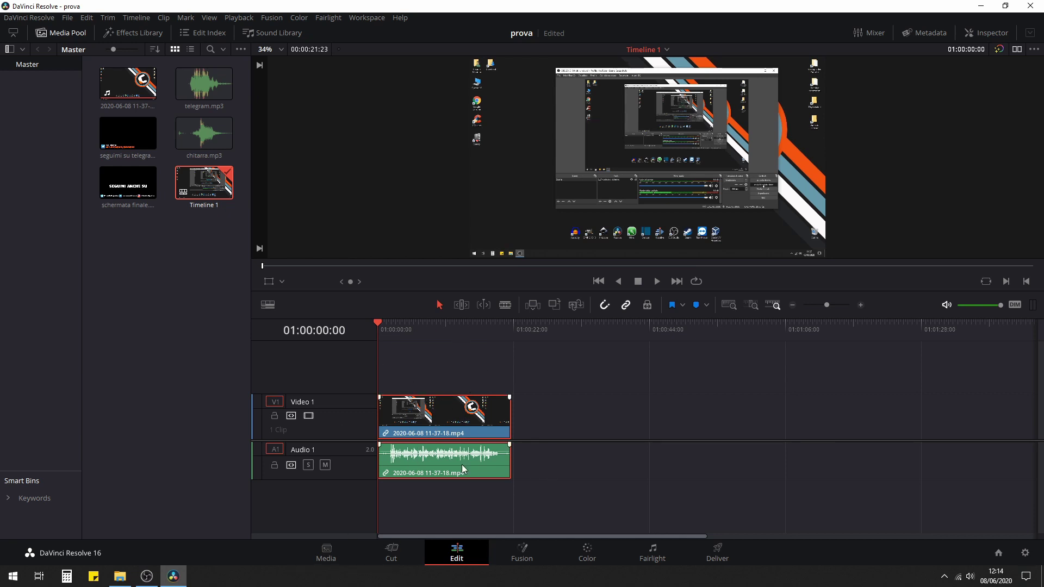
# Blade the clip at 01:00:15:03 and again at an earlier point
pyautogui.click(445, 361)
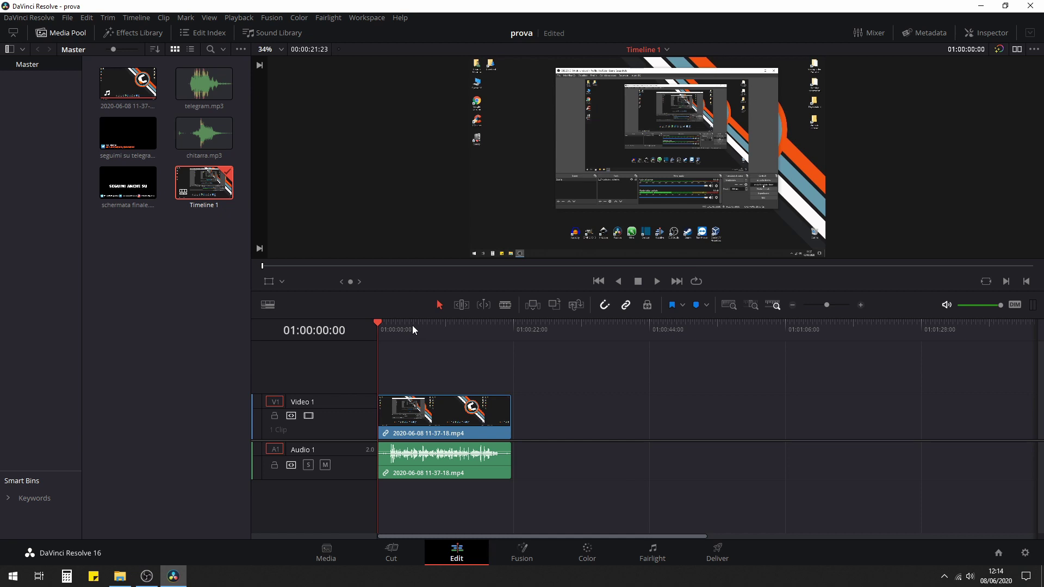
pyautogui.moveTo(413, 325); pyautogui.dragTo(471, 326)
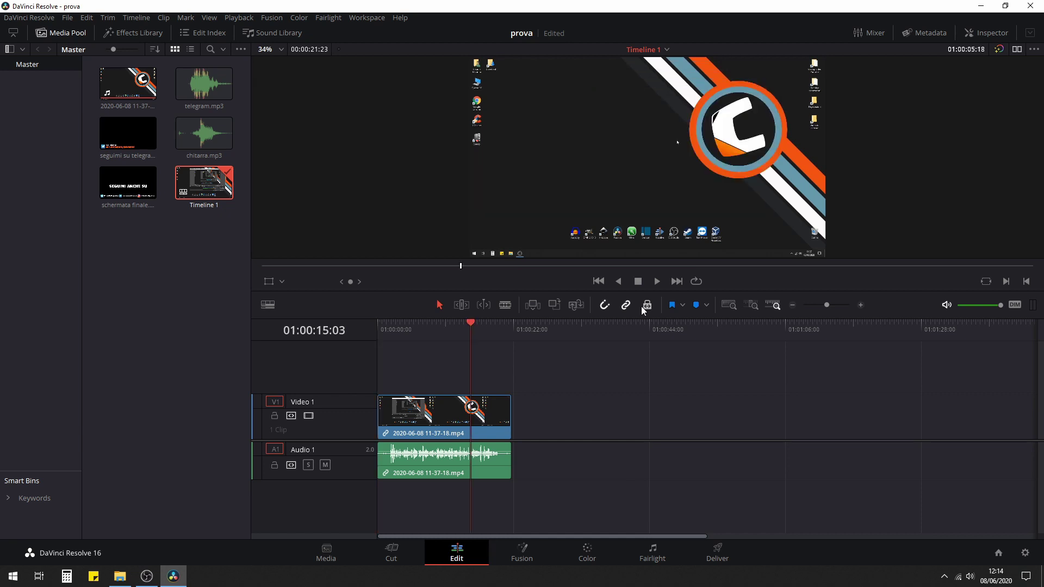
pyautogui.click(502, 306)
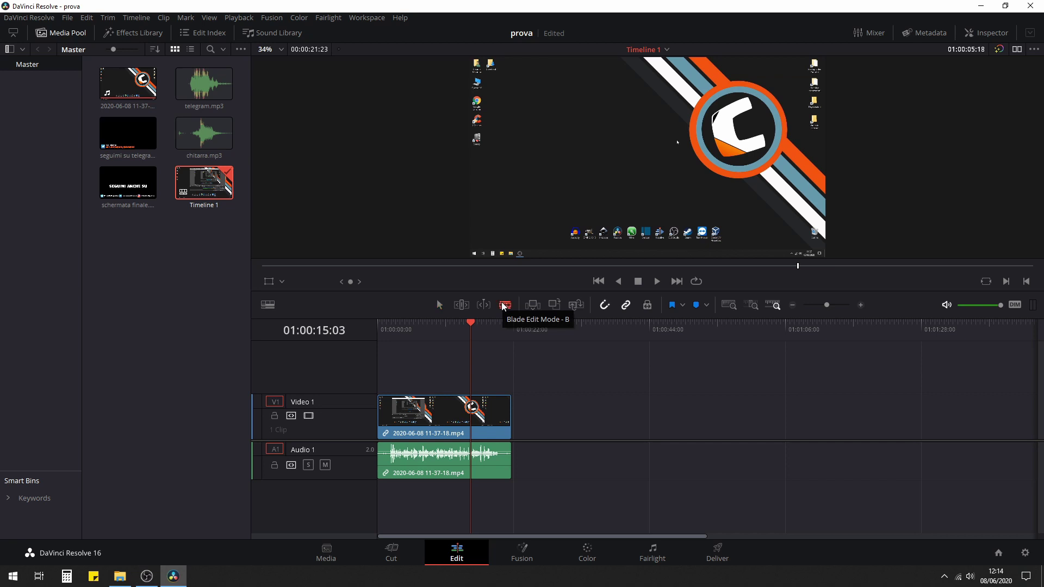
pyautogui.click(471, 430)
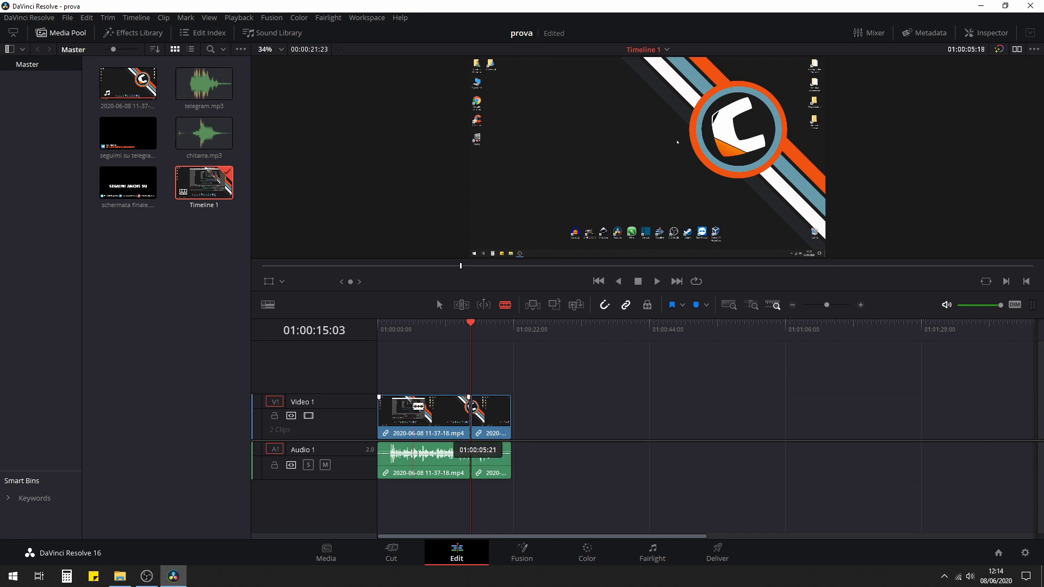
pyautogui.click(439, 416)
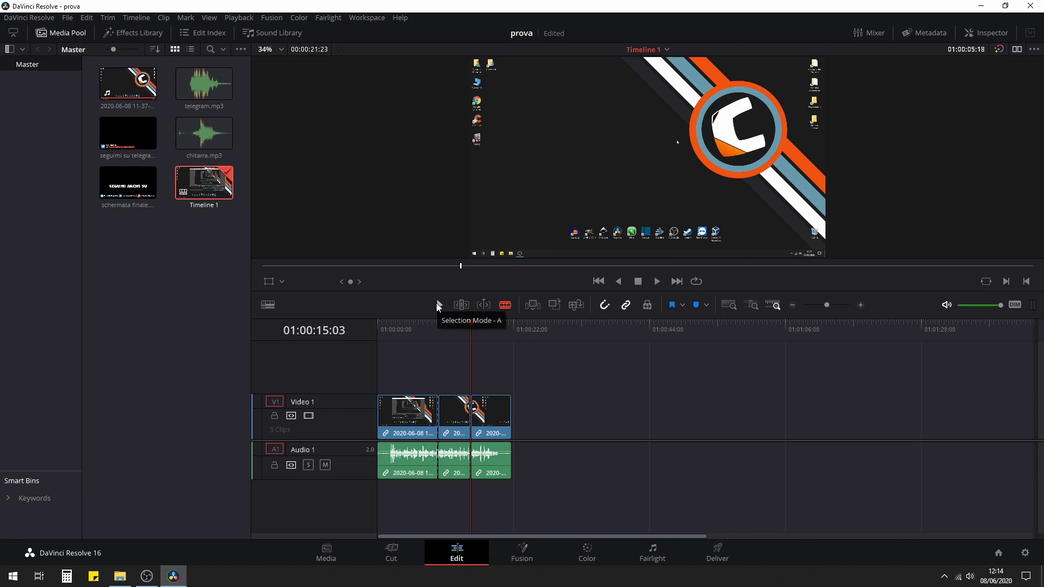
# Ripple-delete the middle piece between the two cuts to close the gap
pyautogui.click(436, 303)
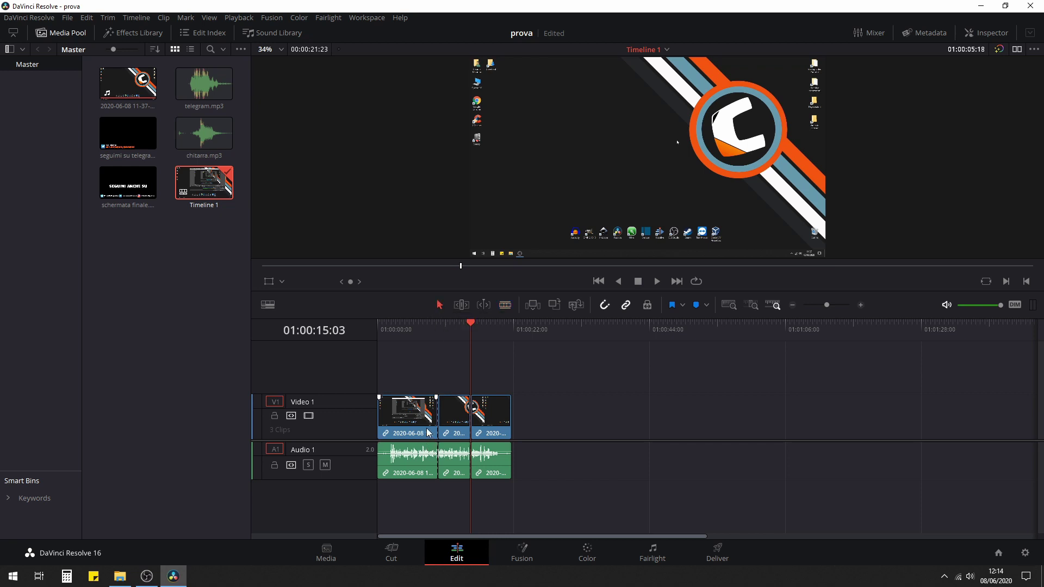
pyautogui.click(443, 412)
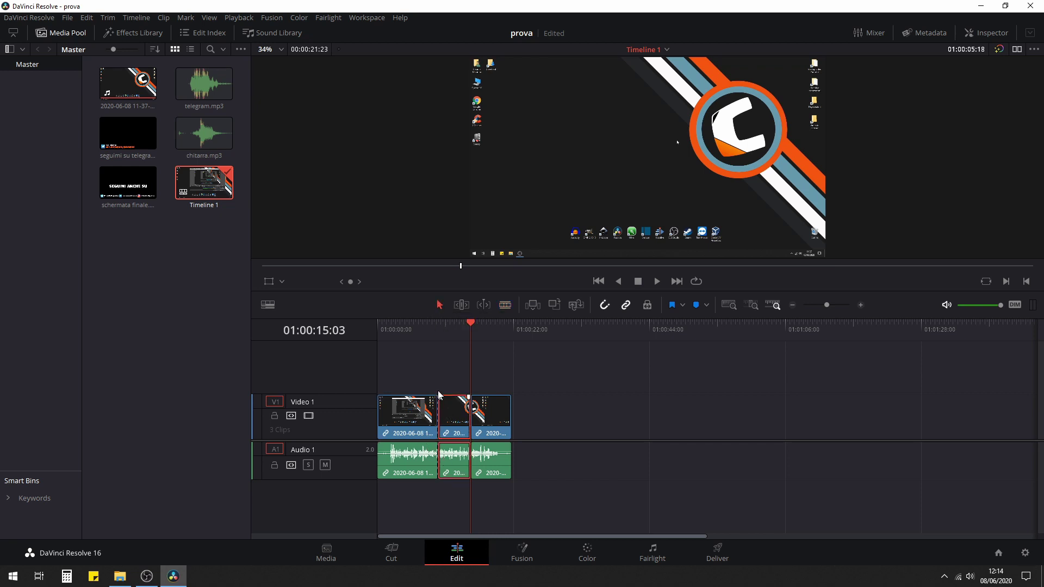
pyautogui.press('BackSpace')
pyautogui.click(455, 428)
pyautogui.press('BackSpace')
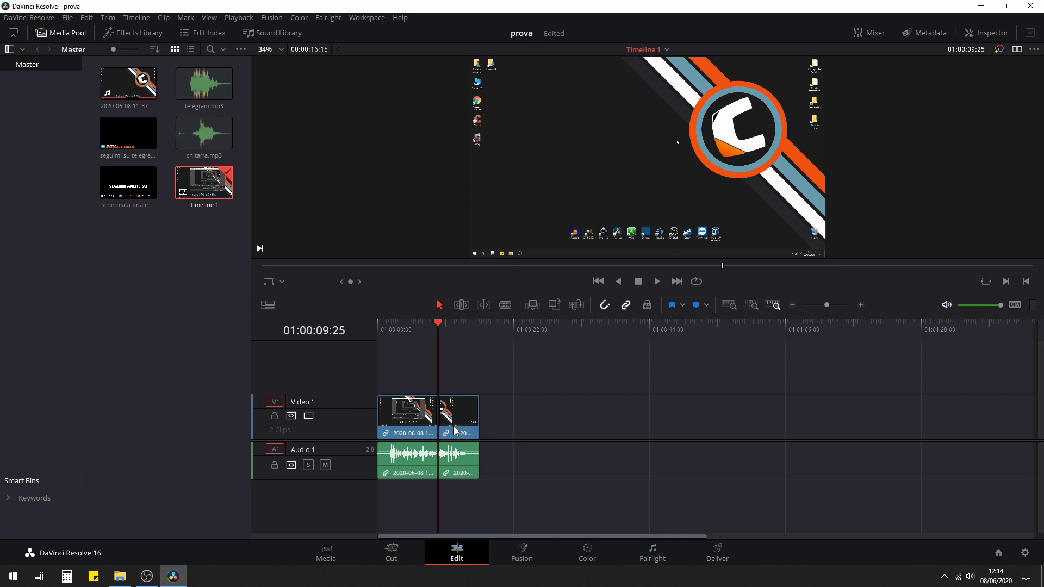
pyautogui.click(399, 556)
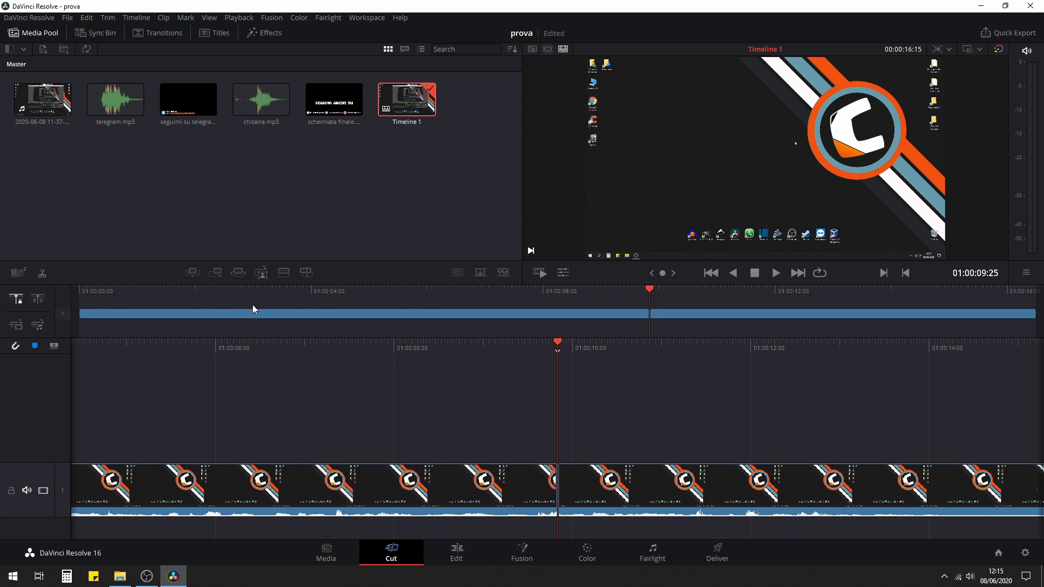
# Ripple-delete the short 01:00:09:25–01:00:11:04 clip so the timeline runs 00:00:15:06
pyautogui.click(195, 291)
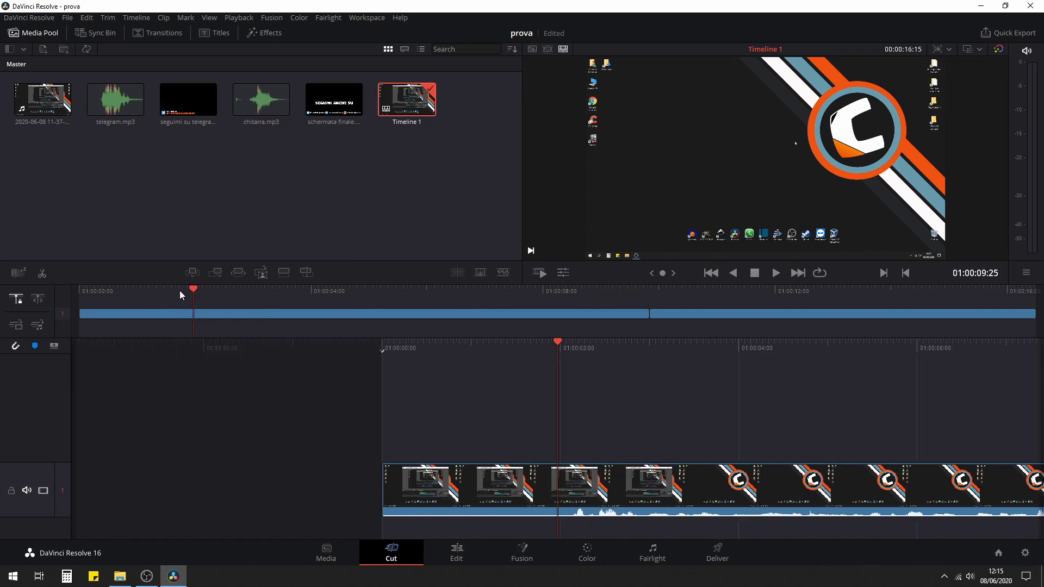
pyautogui.moveTo(180, 292)
pyautogui.mouseDown()
pyautogui.moveTo(113, 297)
pyautogui.moveTo(184, 297)
pyautogui.mouseUp()
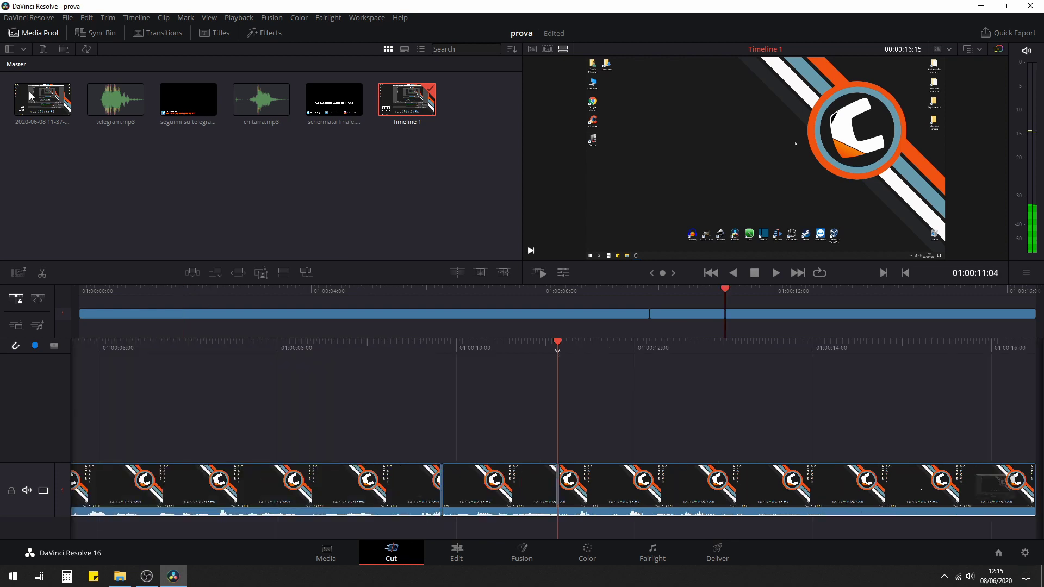
pyautogui.click(497, 498)
pyautogui.press('BackSpace')
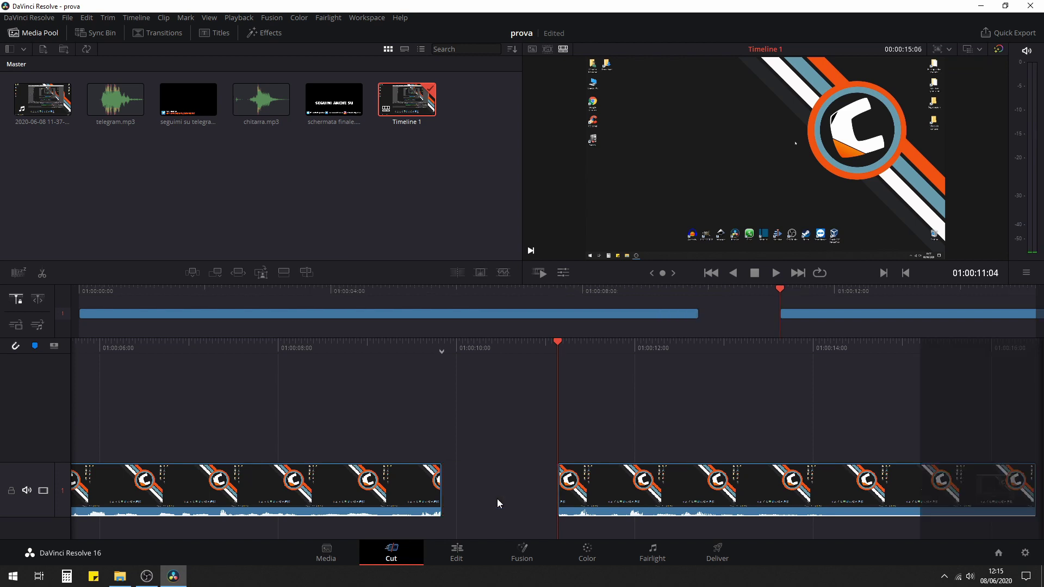
pyautogui.click(497, 498)
pyautogui.press('Delete')
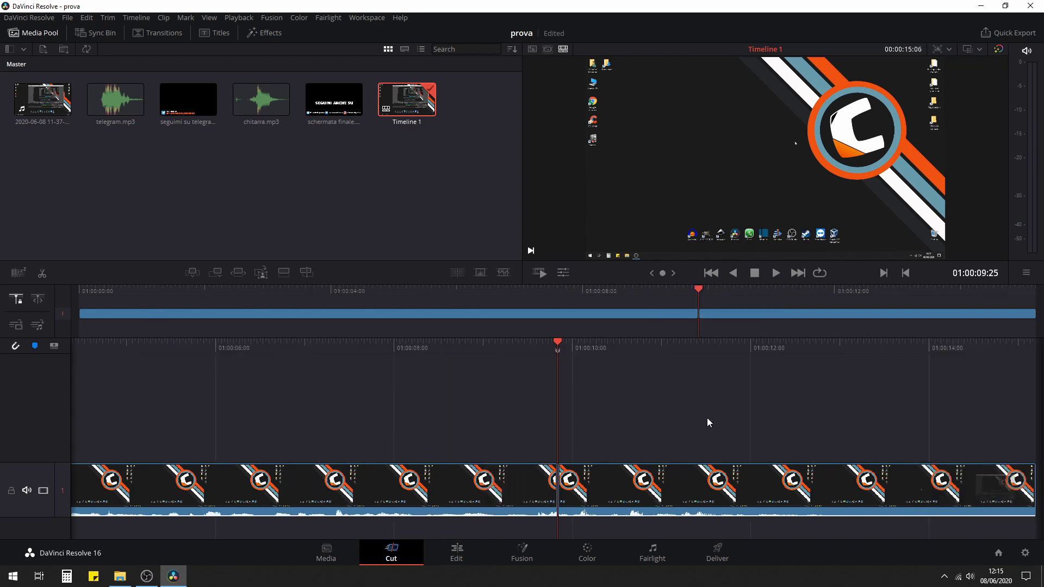
pyautogui.click(465, 560)
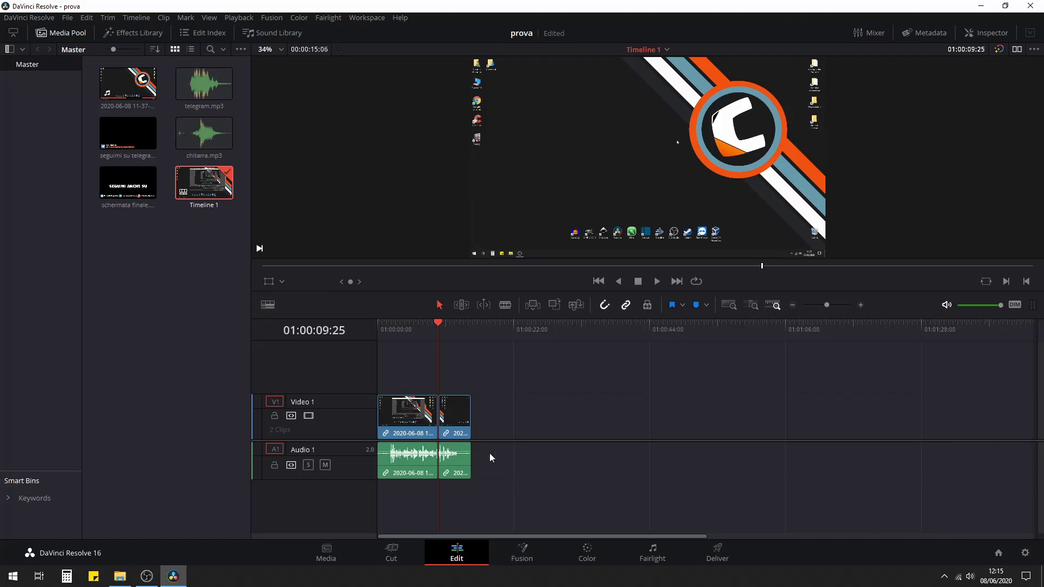
# Jump the playhead to the timeline end and view the MediaIn1-to-MediaOut1 graph in Fusion
pyautogui.click(411, 330)
pyautogui.press('End')
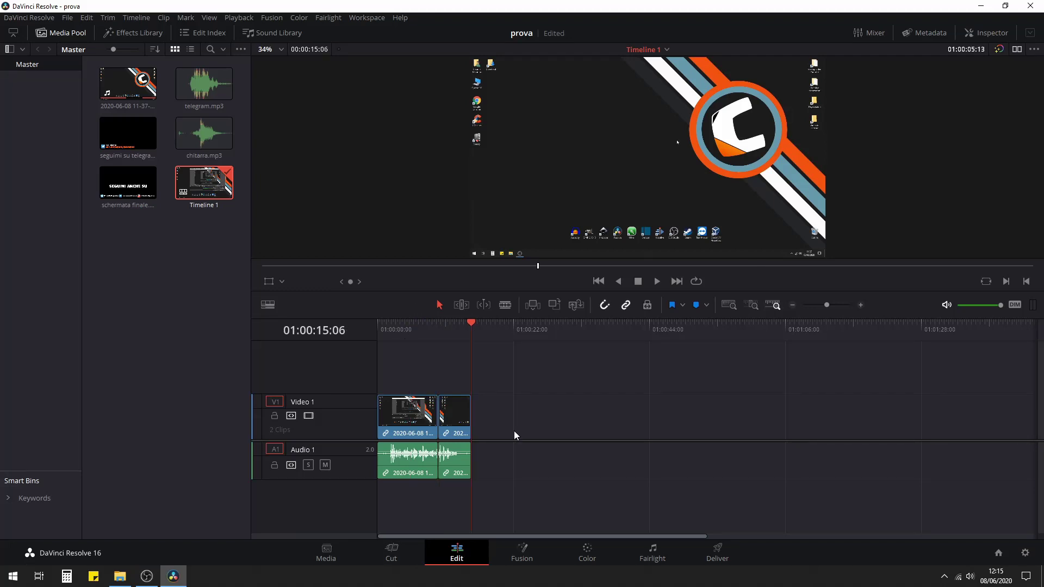
pyautogui.click(525, 548)
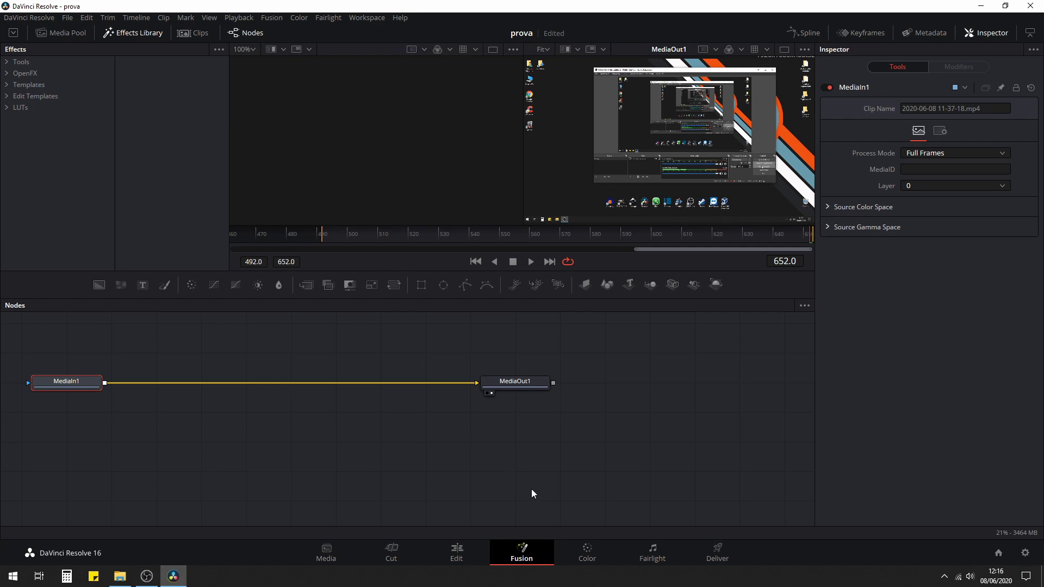
# Switch to the Color page to see the second clip's color wheels and curves
pyautogui.click(586, 563)
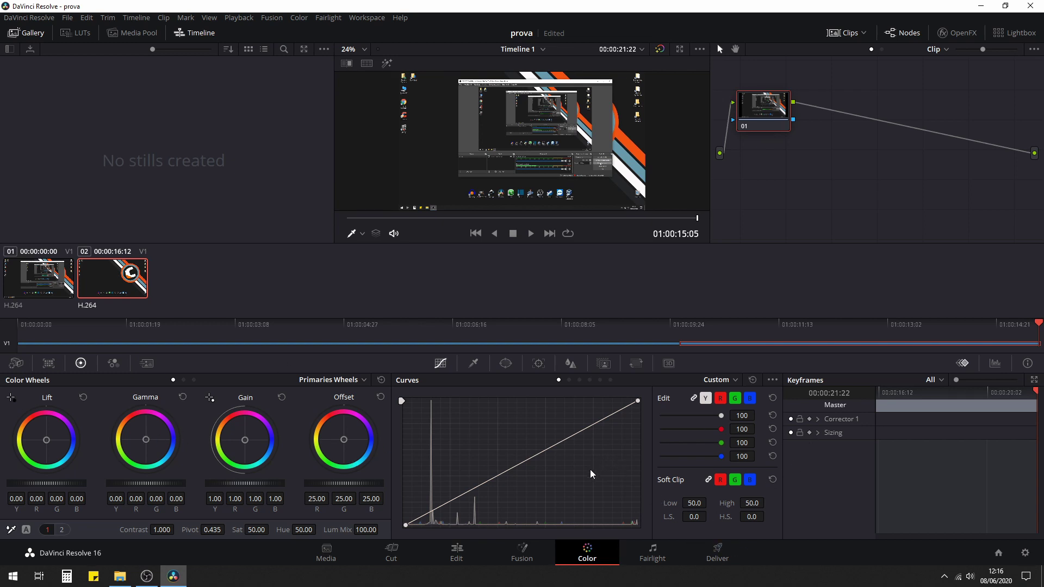
# Switch to the Fairlight page showing Audio 1's two clips and the mixer
pyautogui.click(656, 560)
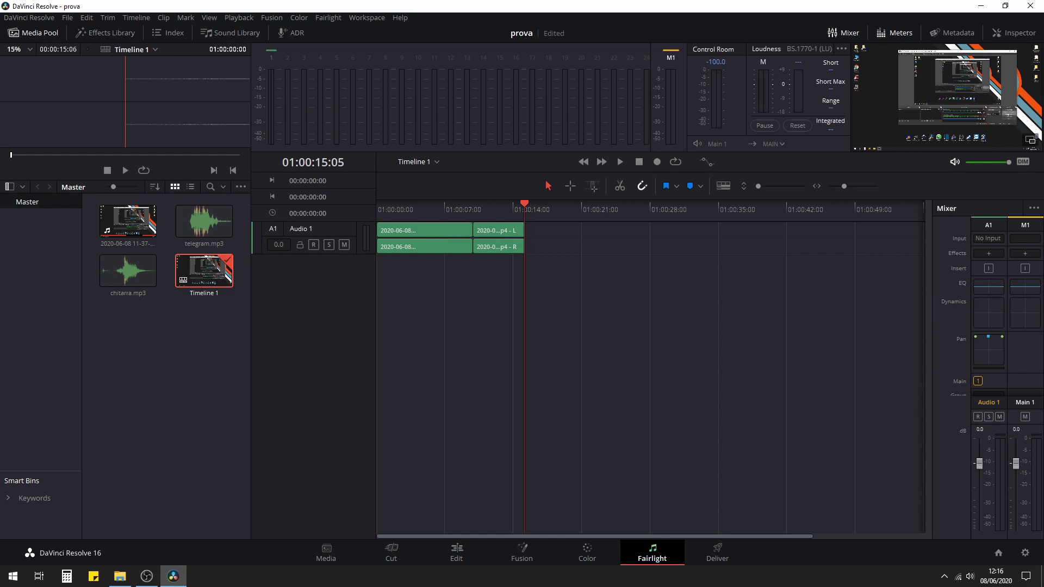
# Place chitarra.mp3 on a new Audio 2 track raised to +4.1 dB, then go to Deliver
pyautogui.click(429, 238)
pyautogui.moveTo(125, 278); pyautogui.dragTo(446, 283)
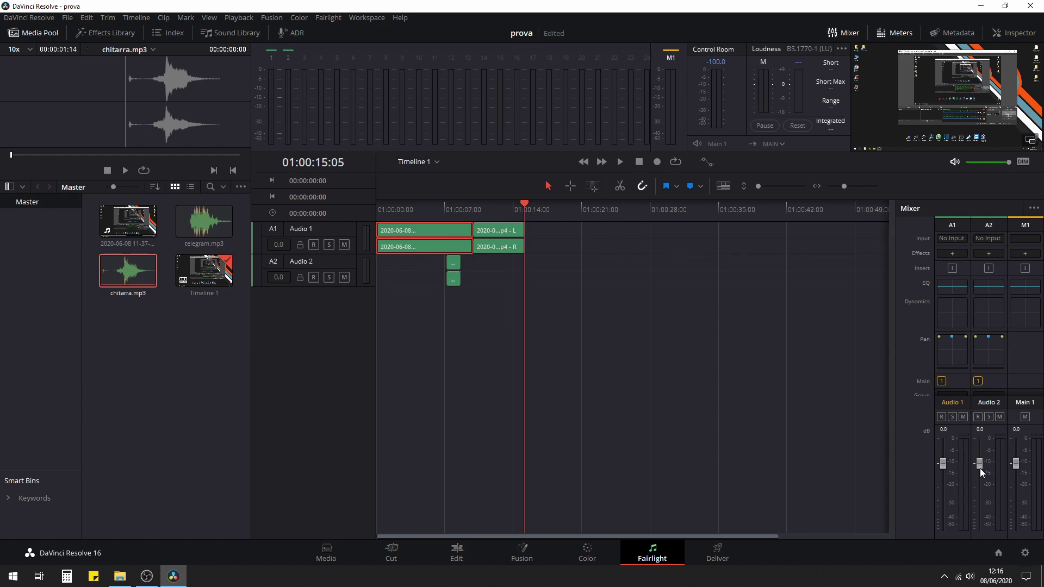
pyautogui.moveTo(980, 468); pyautogui.dragTo(981, 459)
pyautogui.click(706, 552)
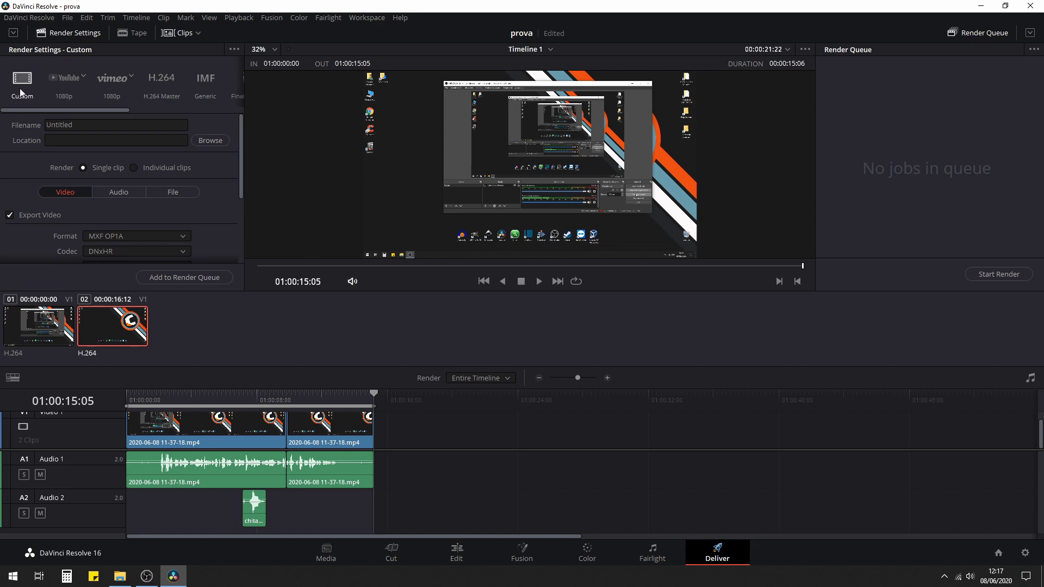
# Review the file name, location and audio settings, keeping the timeline as a single clip
pyautogui.click(71, 125)
pyautogui.click(70, 141)
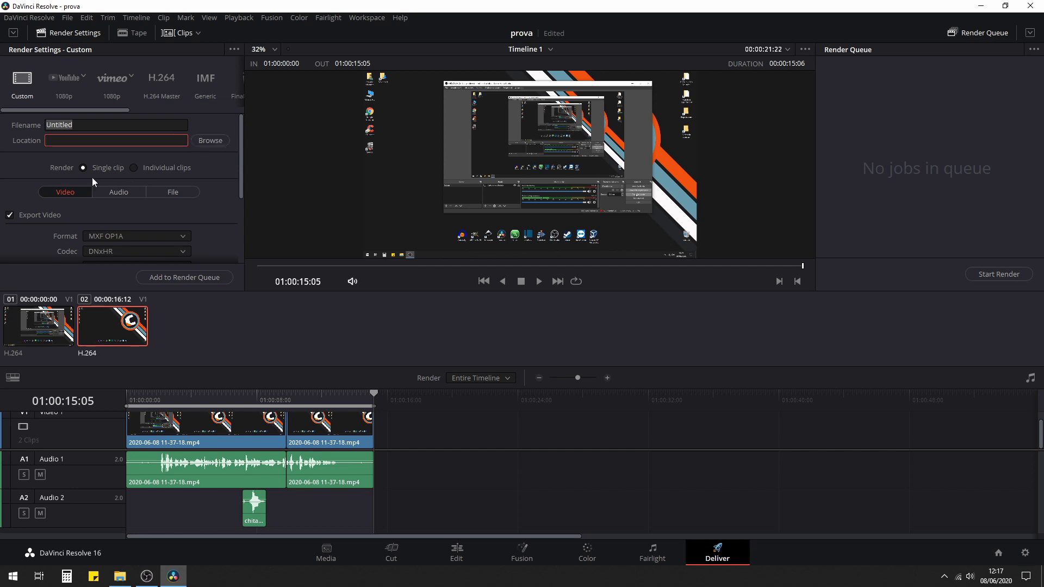
pyautogui.click(181, 173)
pyautogui.click(151, 169)
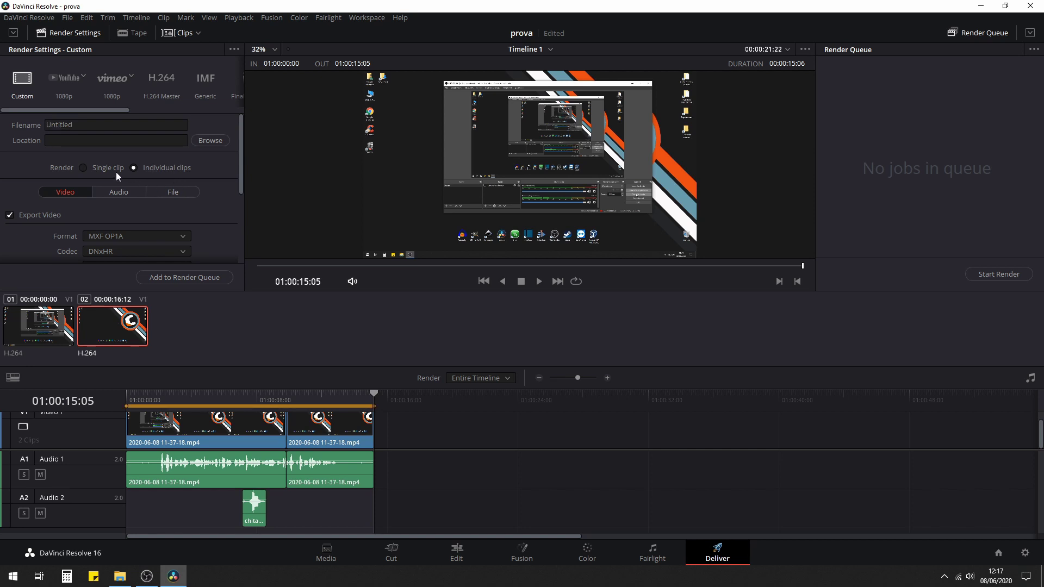
pyautogui.click(83, 168)
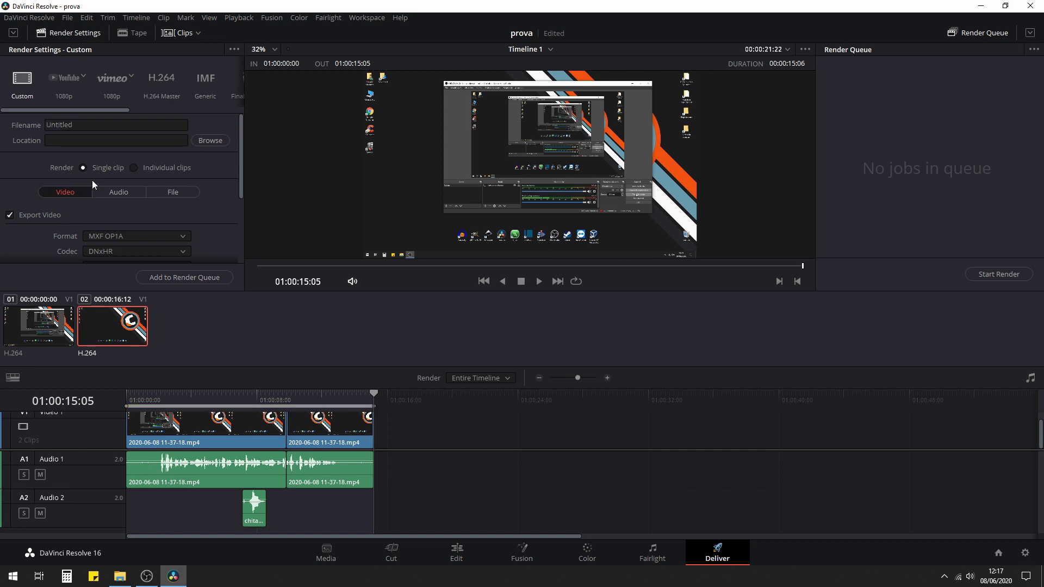
pyautogui.scroll(-1, 83, 202)
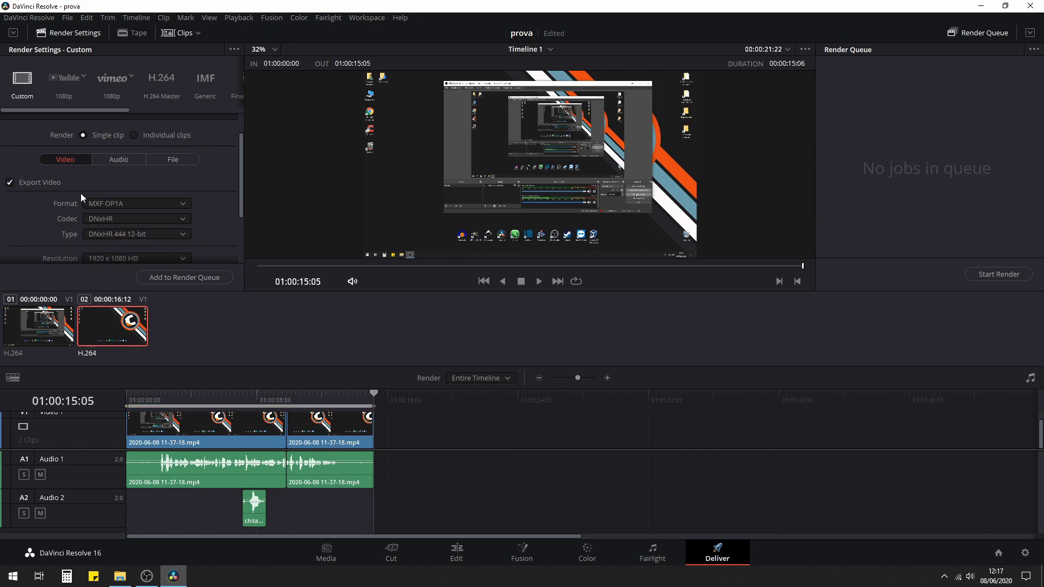
pyautogui.click(126, 162)
pyautogui.click(76, 163)
# Keep the MXF OP1A format, DNxHR codec and DNxHR 444 12-bit type
pyautogui.scroll(-1, 80, 191)
pyautogui.click(106, 174)
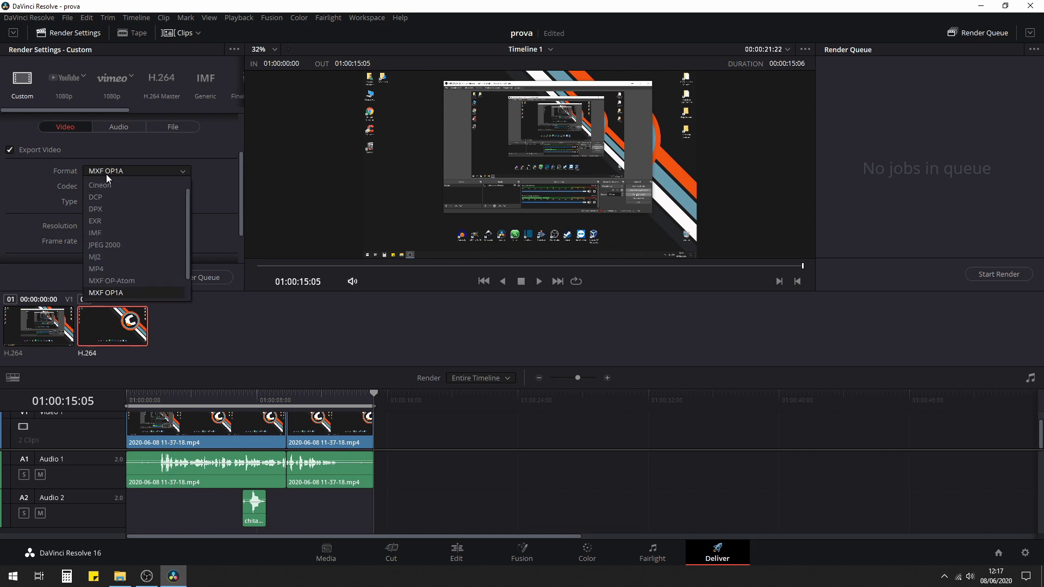
pyautogui.scroll(-1, 119, 214)
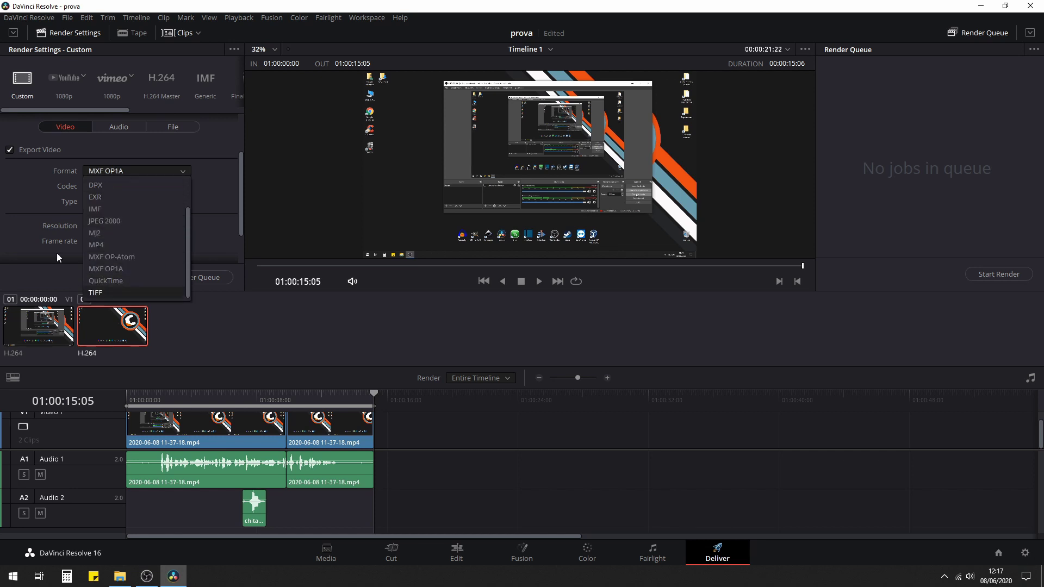
pyautogui.click(34, 194)
pyautogui.click(110, 186)
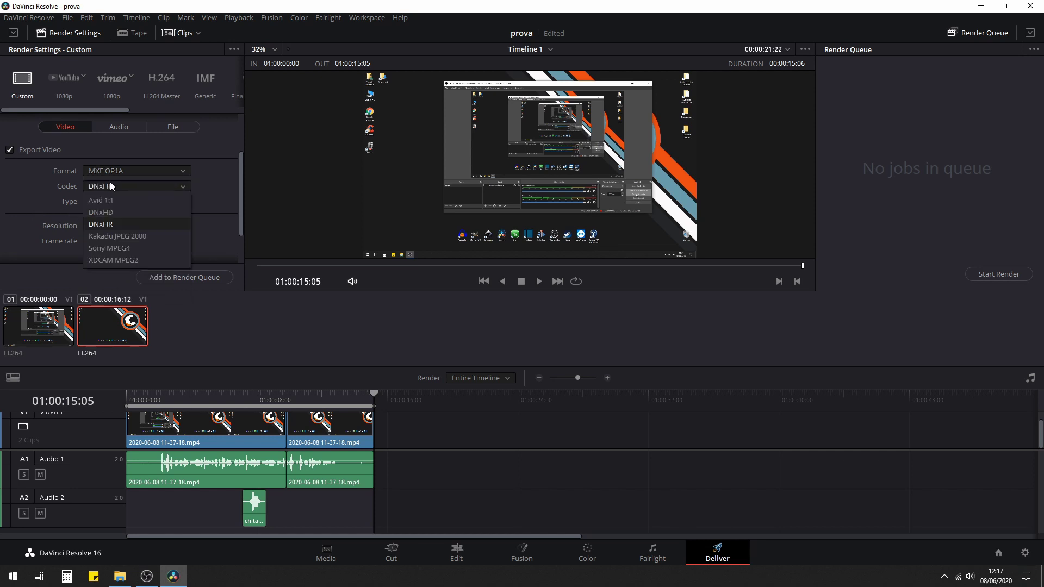
pyautogui.click(110, 185)
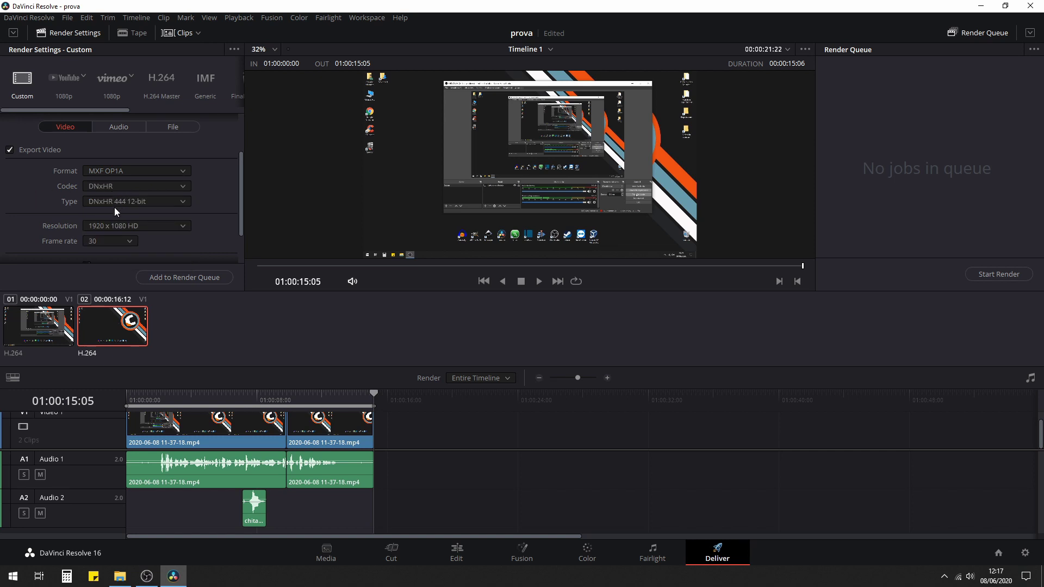
pyautogui.click(119, 204)
pyautogui.click(64, 239)
# Load the YouTube 1080p preset at 1920 x 1080 HD, output MP4, with Main 1 (Stereo) audio
pyautogui.click(63, 90)
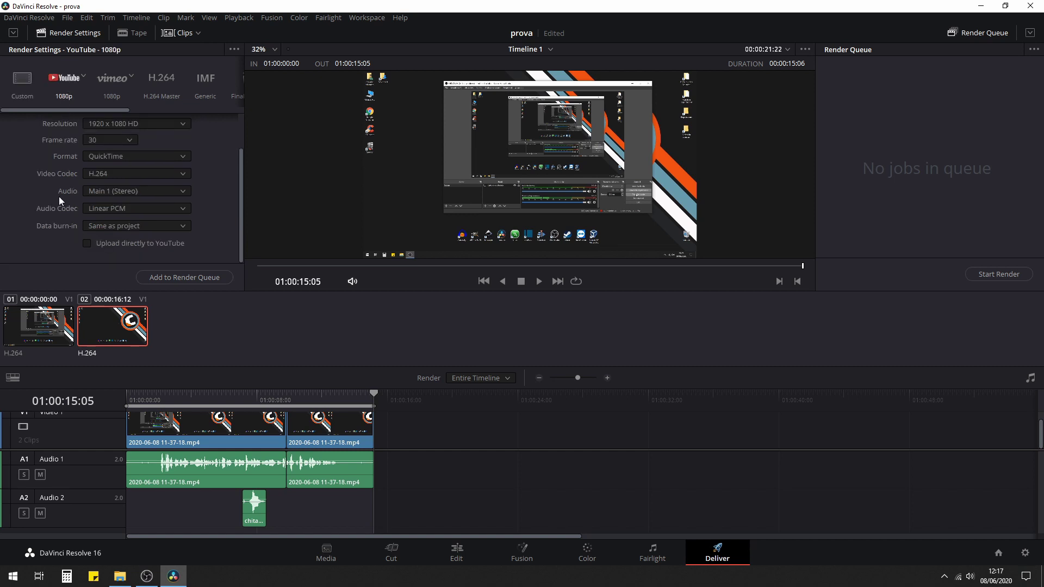
pyautogui.scroll(2, 60, 200)
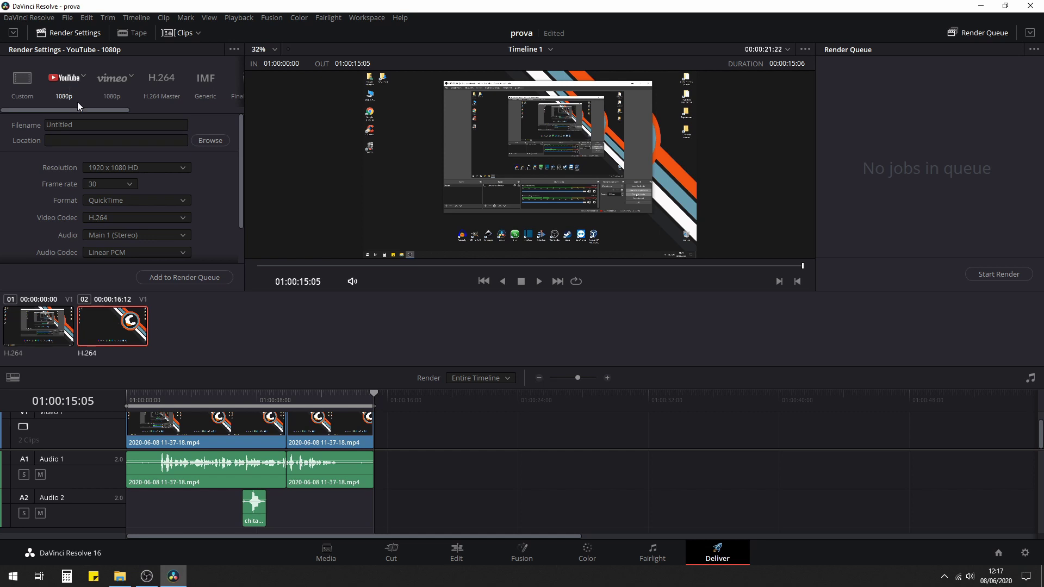
pyautogui.click(156, 169)
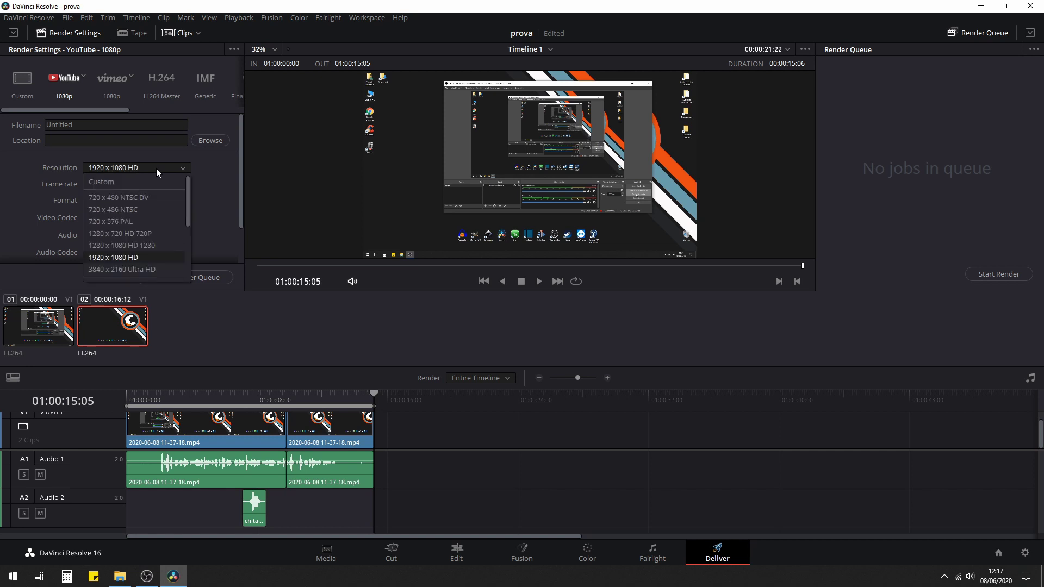
pyautogui.click(156, 169)
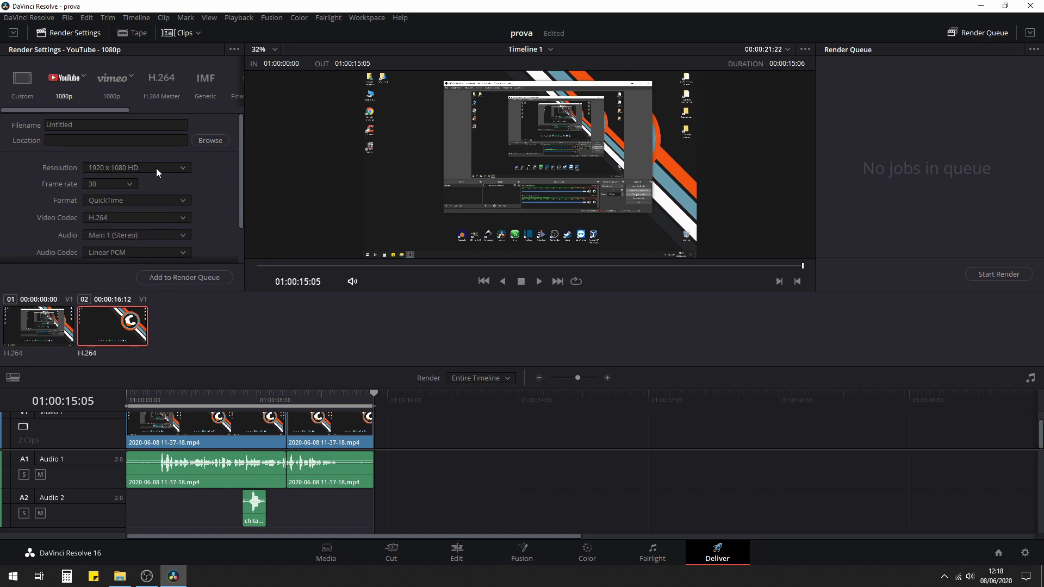
pyautogui.click(128, 201)
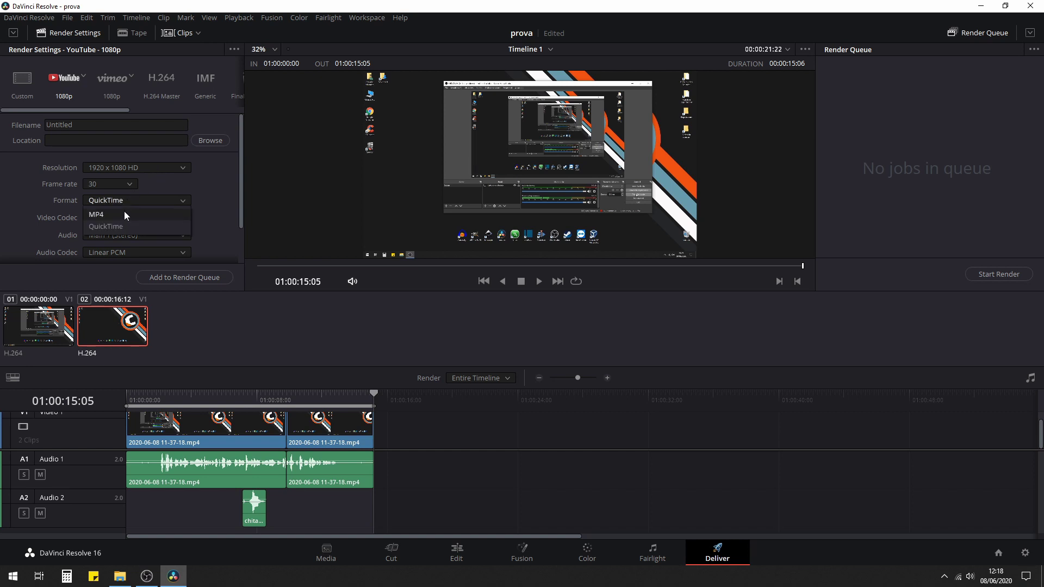
pyautogui.click(122, 215)
pyautogui.scroll(-1, 72, 215)
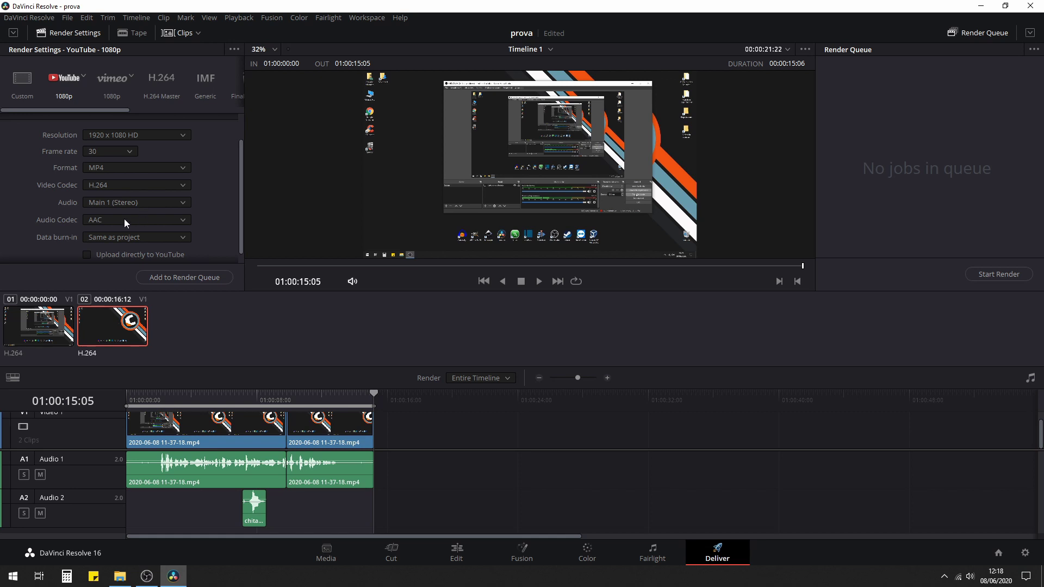
pyautogui.click(154, 205)
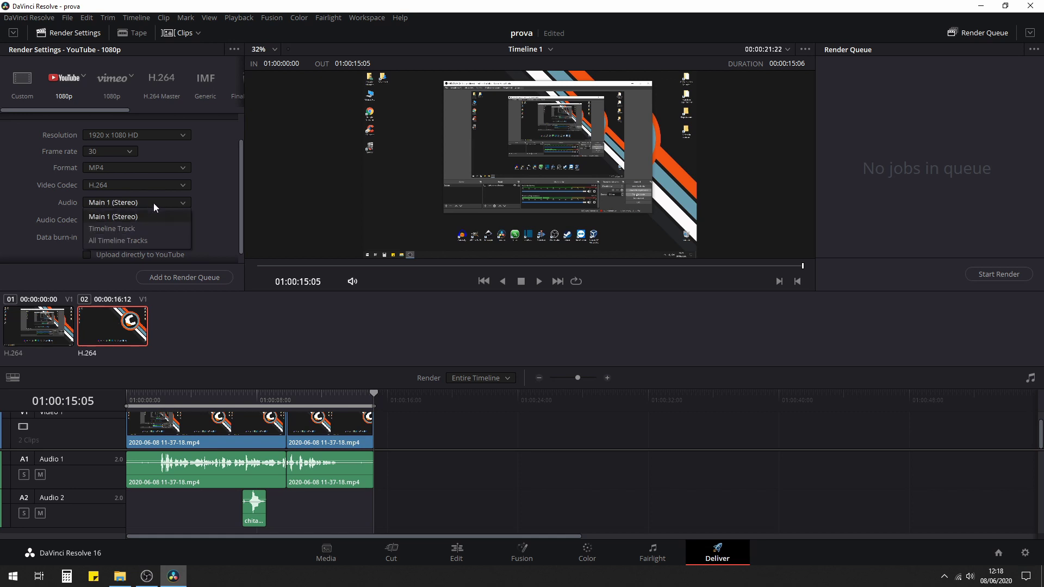
pyautogui.click(153, 204)
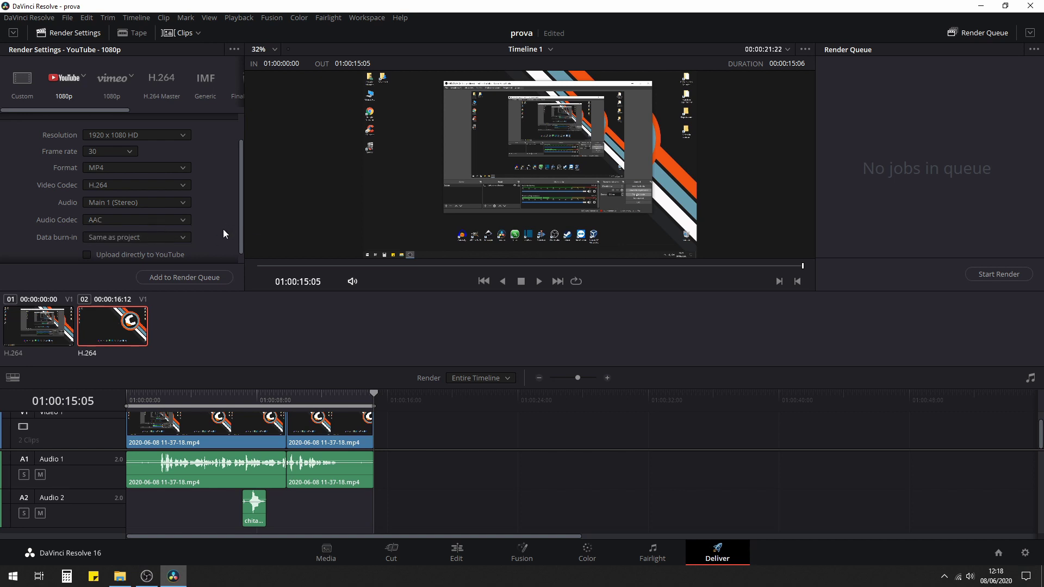
# Check the direct YouTube upload options, keeping visibility set to Private
pyautogui.click(161, 257)
pyautogui.scroll(-2, 190, 233)
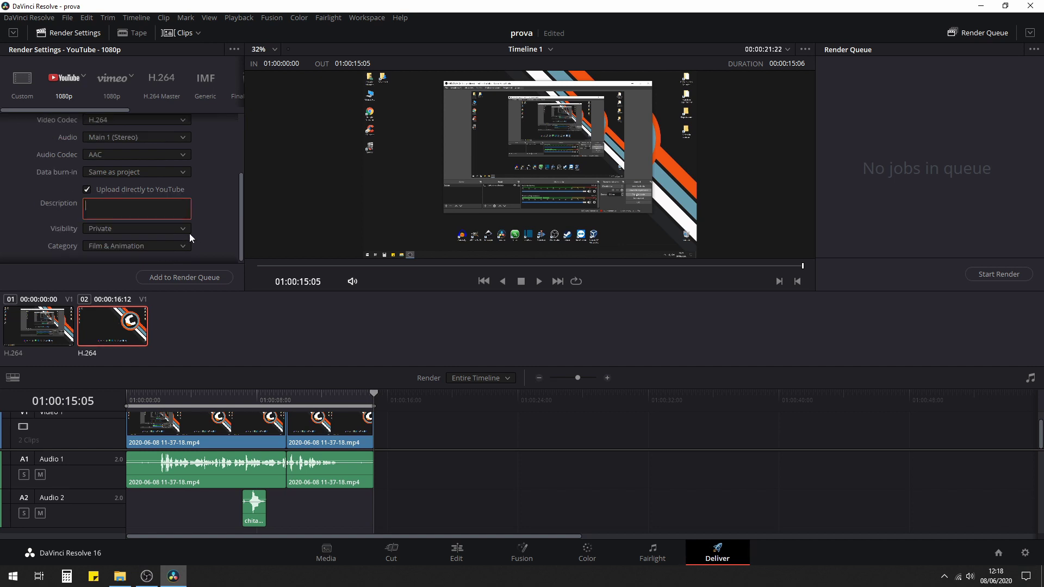
pyautogui.click(143, 209)
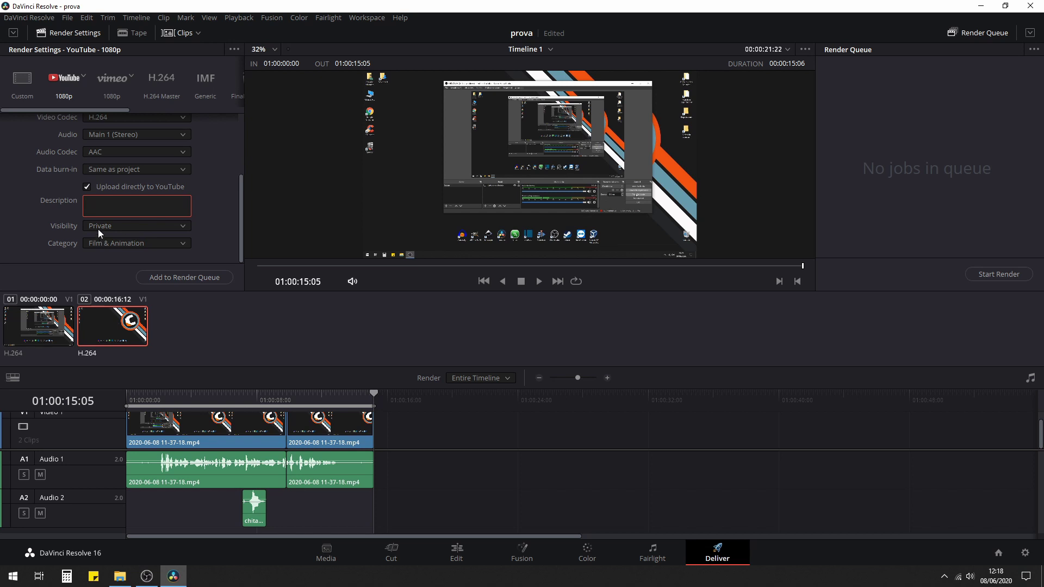
pyautogui.click(112, 229)
pyautogui.click(119, 230)
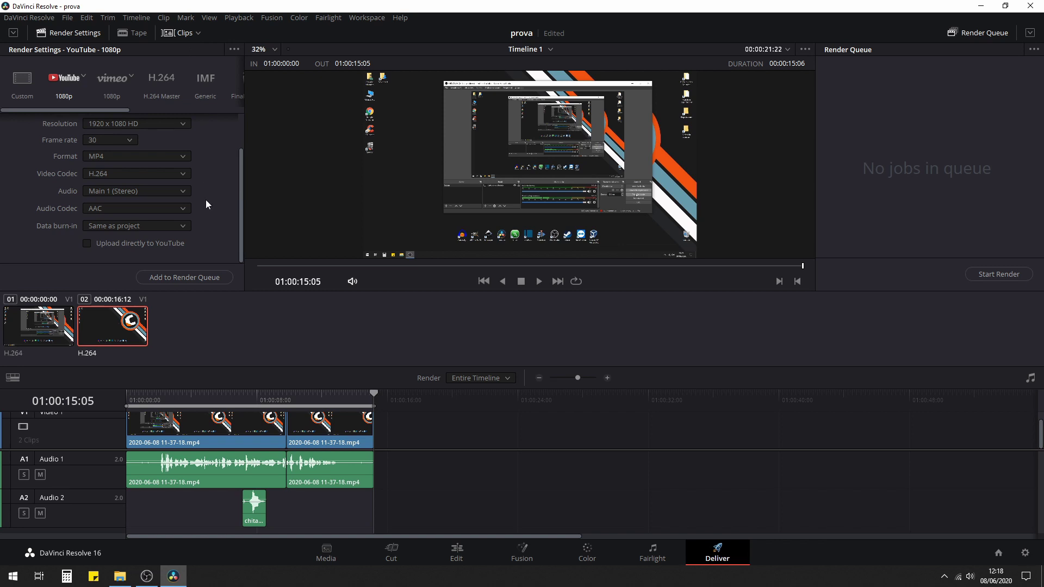
# Add Job 1 to the render queue, saving Untitled.mp4 on the Desktop
pyautogui.click(200, 279)
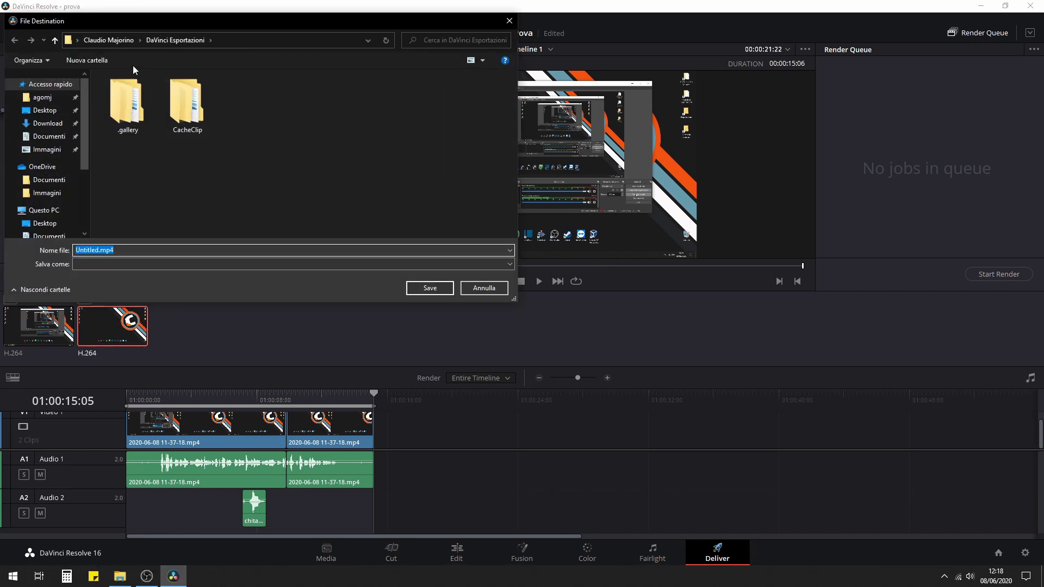
pyautogui.click(44, 110)
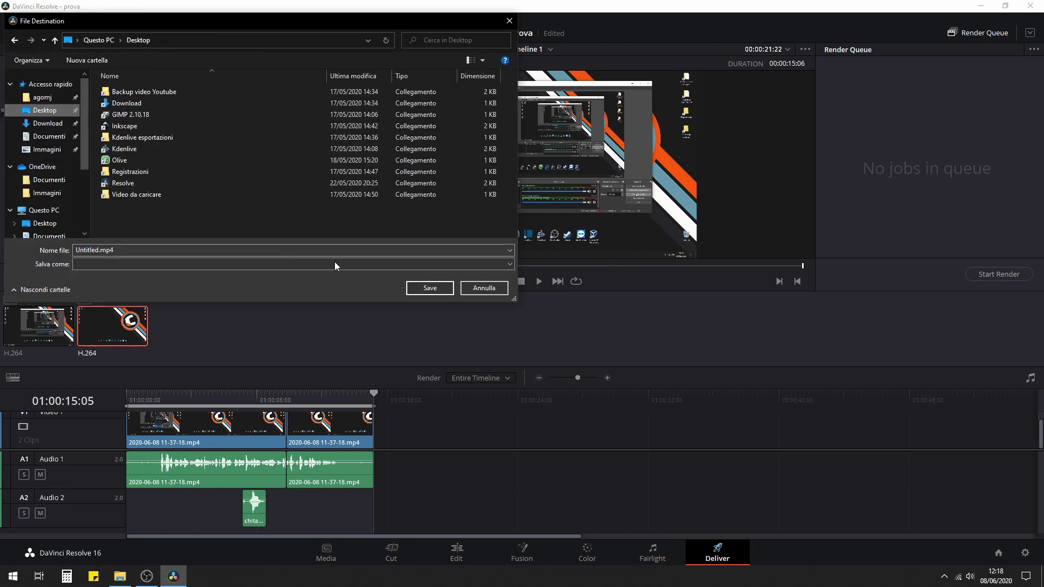
pyautogui.click(430, 288)
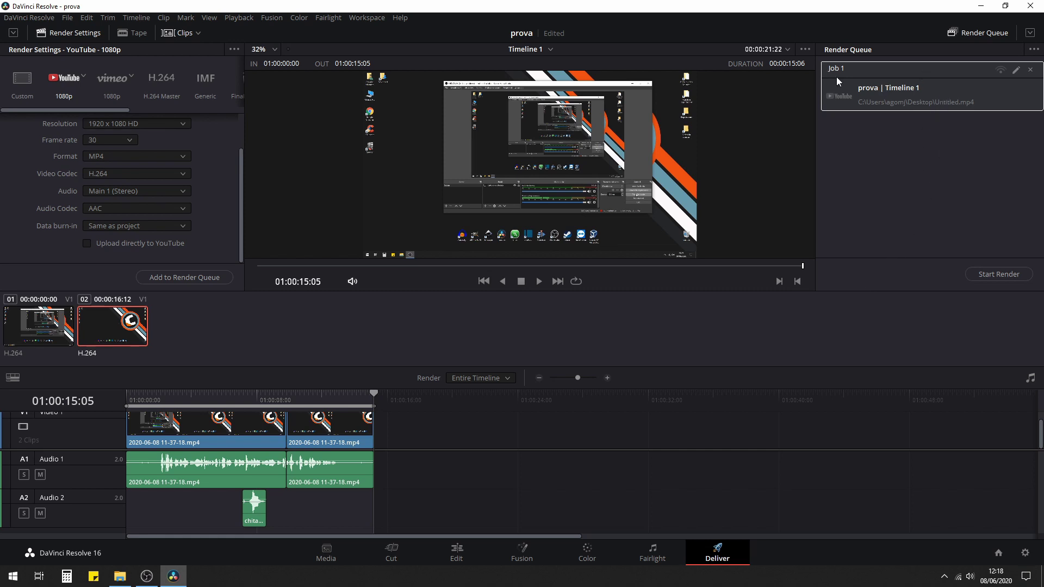
# Compare the Vimeo 1080p and H.264 Master presets, queue Vimeo 1080p as Job 2, and select Job 1
pyautogui.click(113, 79)
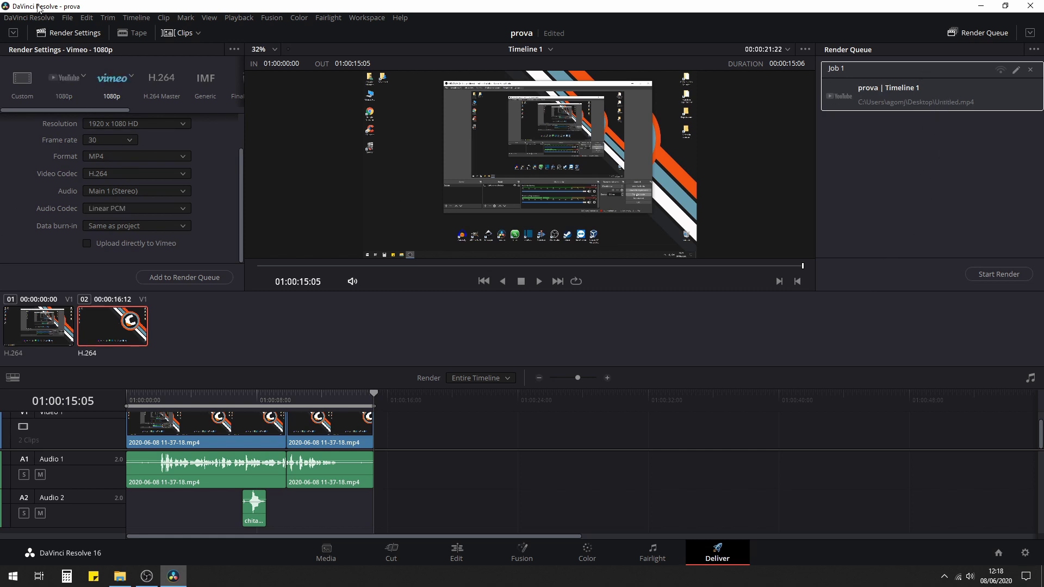
pyautogui.click(163, 79)
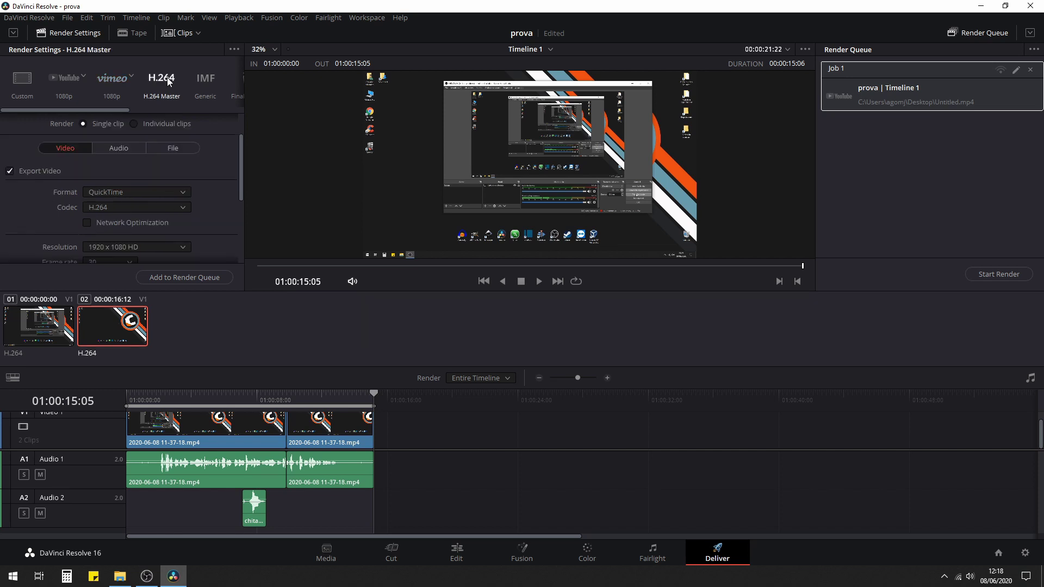
pyautogui.click(115, 76)
pyautogui.click(186, 280)
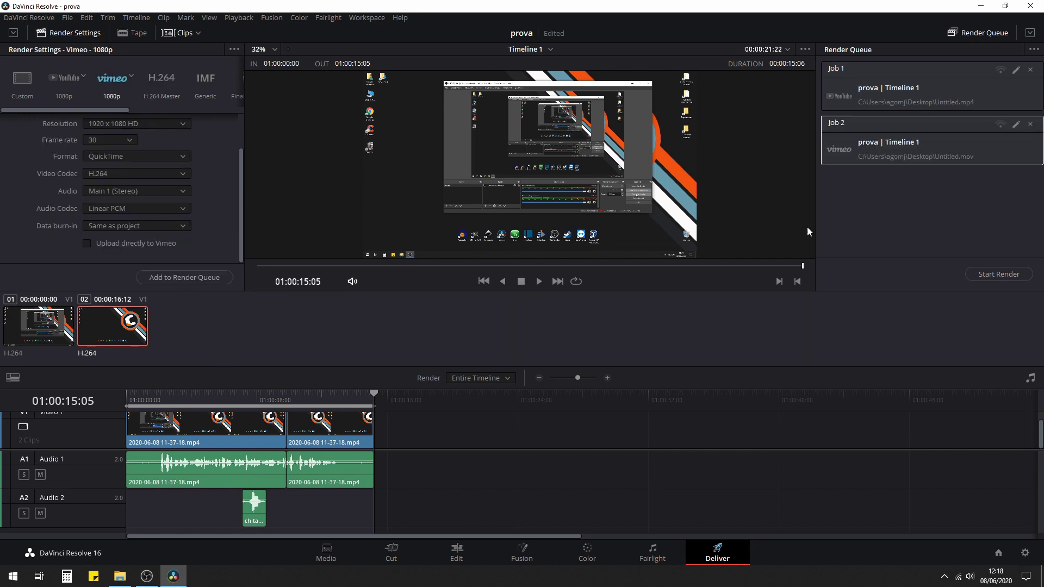
pyautogui.click(900, 101)
# Render Job 1 so the Untitled.mp4 export completes
pyautogui.click(995, 274)
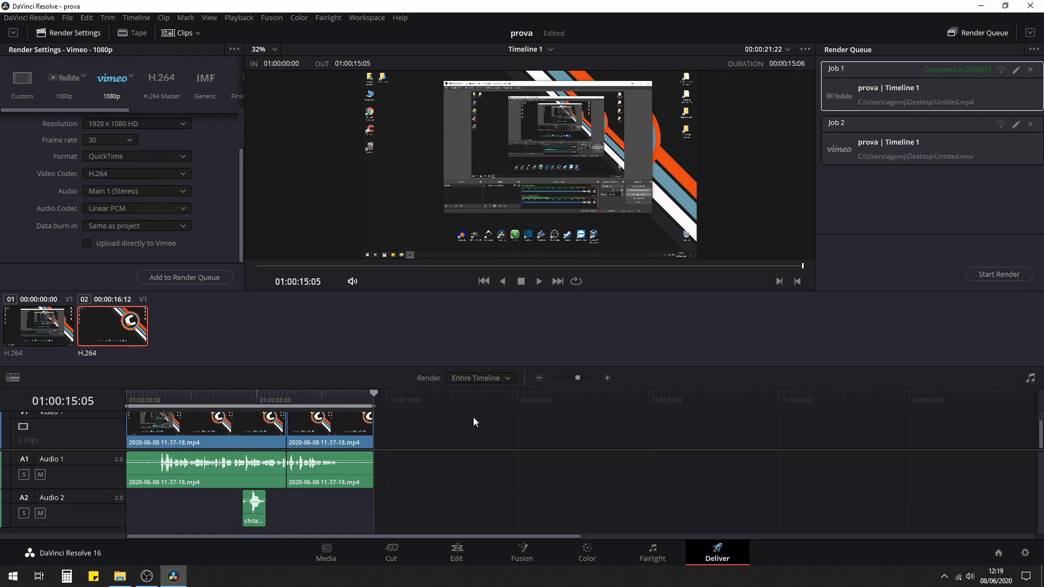
# Return to the Edit page showing Timeline 1 and the media pool
pyautogui.click(456, 555)
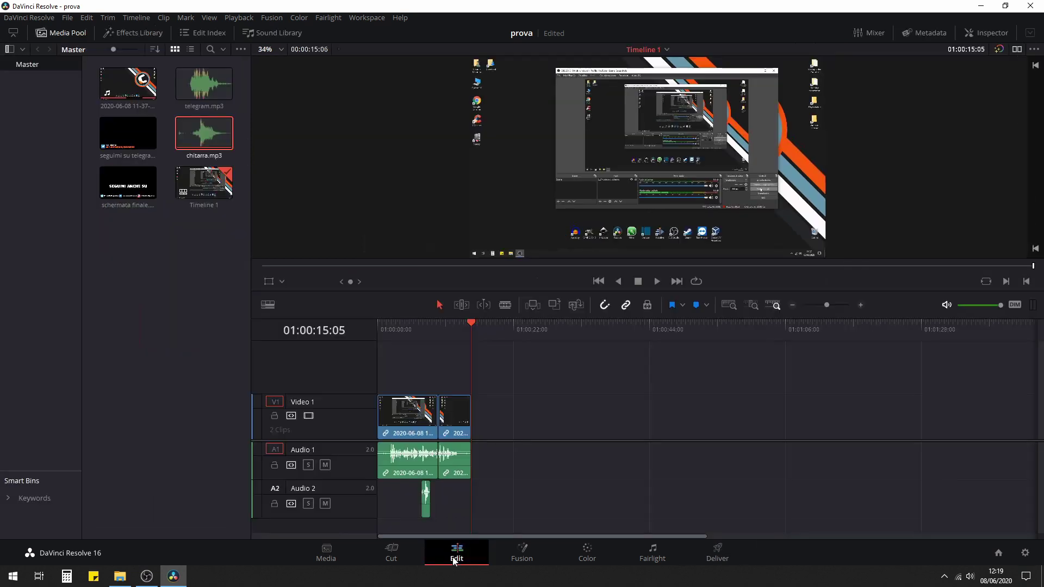